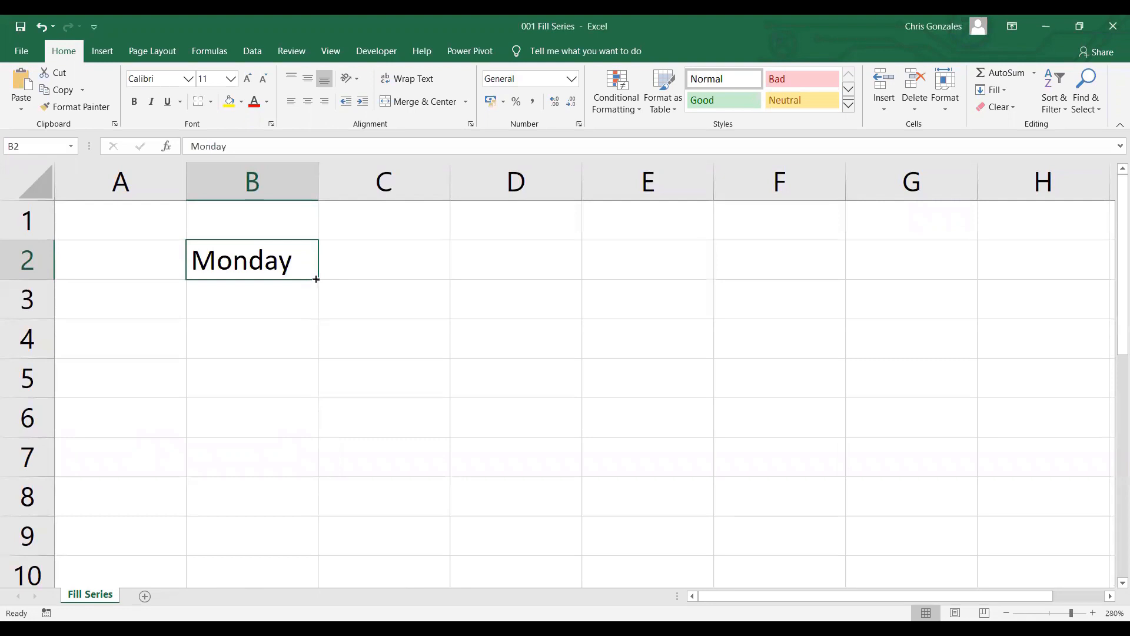
# Fill the weekday series from Monday in B2 down to Sunday in B8
pyautogui.moveTo(316, 279); pyautogui.dragTo(311, 456)
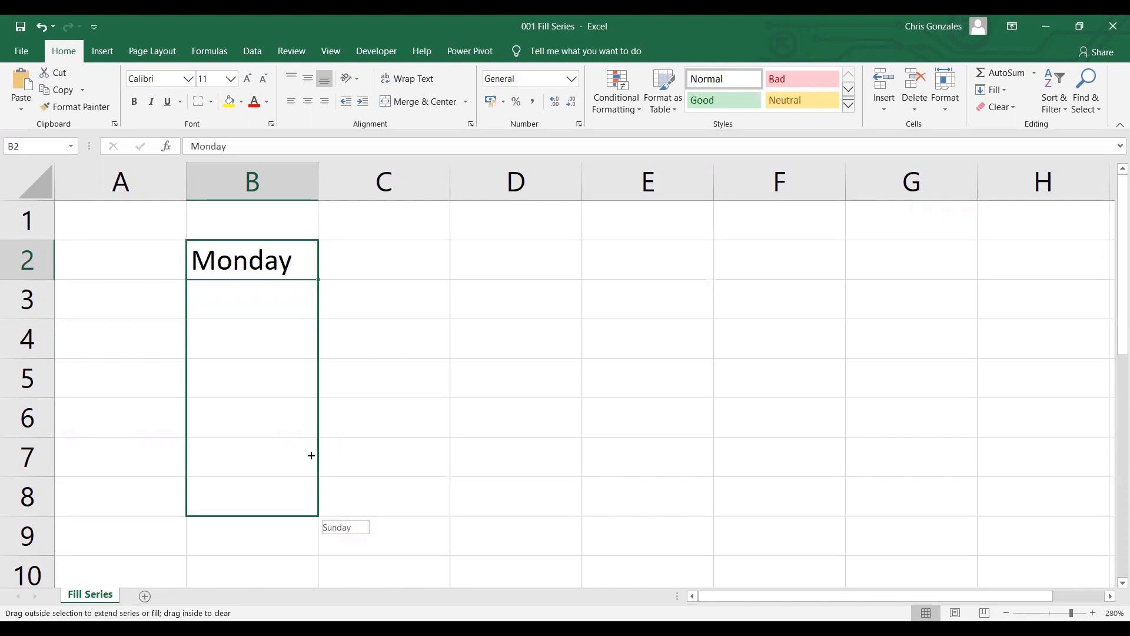
pyautogui.moveTo(311, 456); pyautogui.dragTo(311, 456)
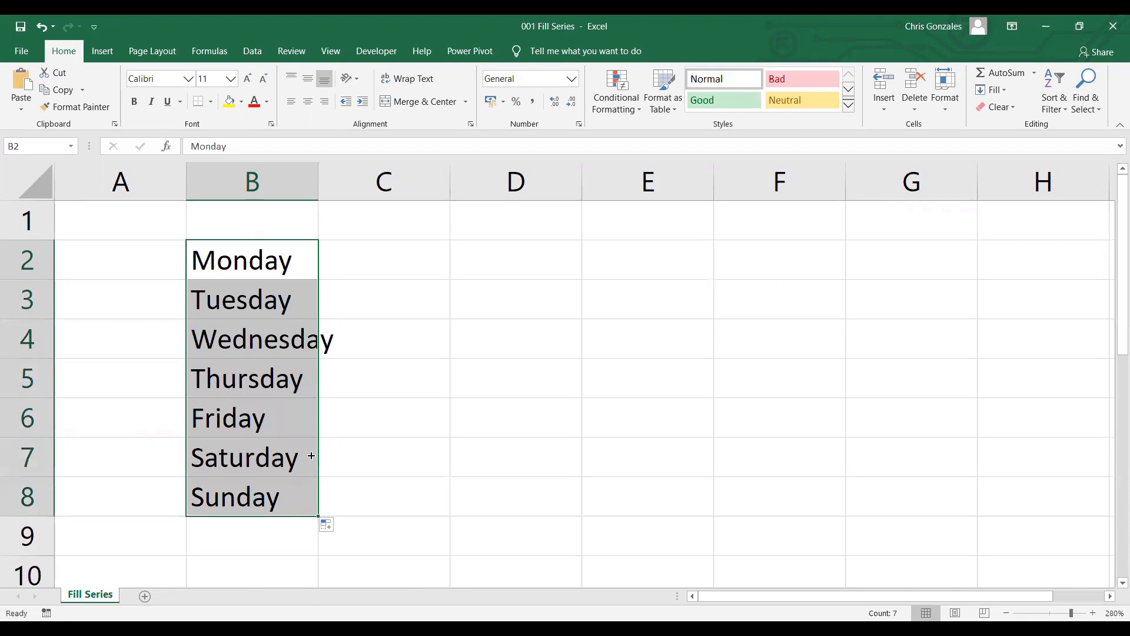
# Enter January in D2 and fill the month series down to December in D13
pyautogui.click(488, 252)
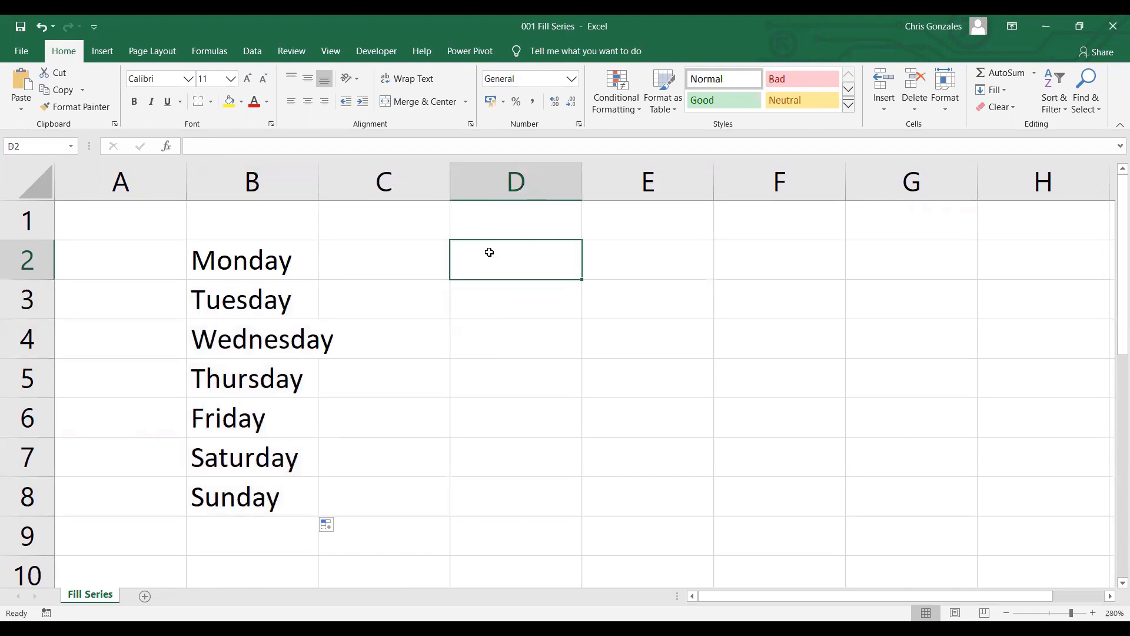
pyautogui.write('Ja')
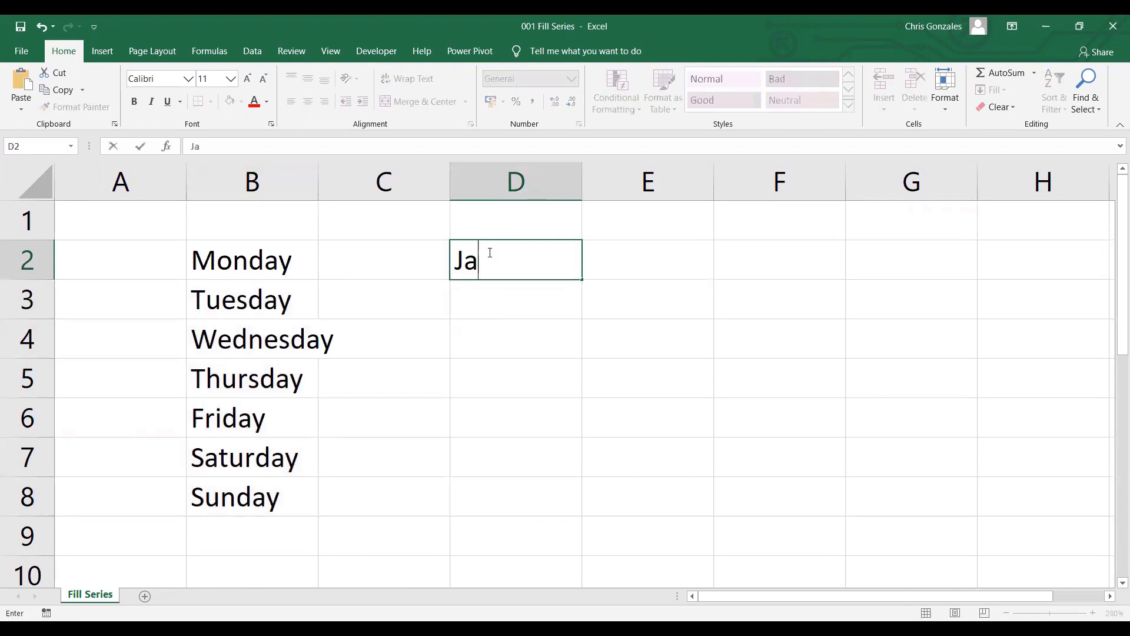
pyautogui.write('nuary')
pyautogui.press('Return')
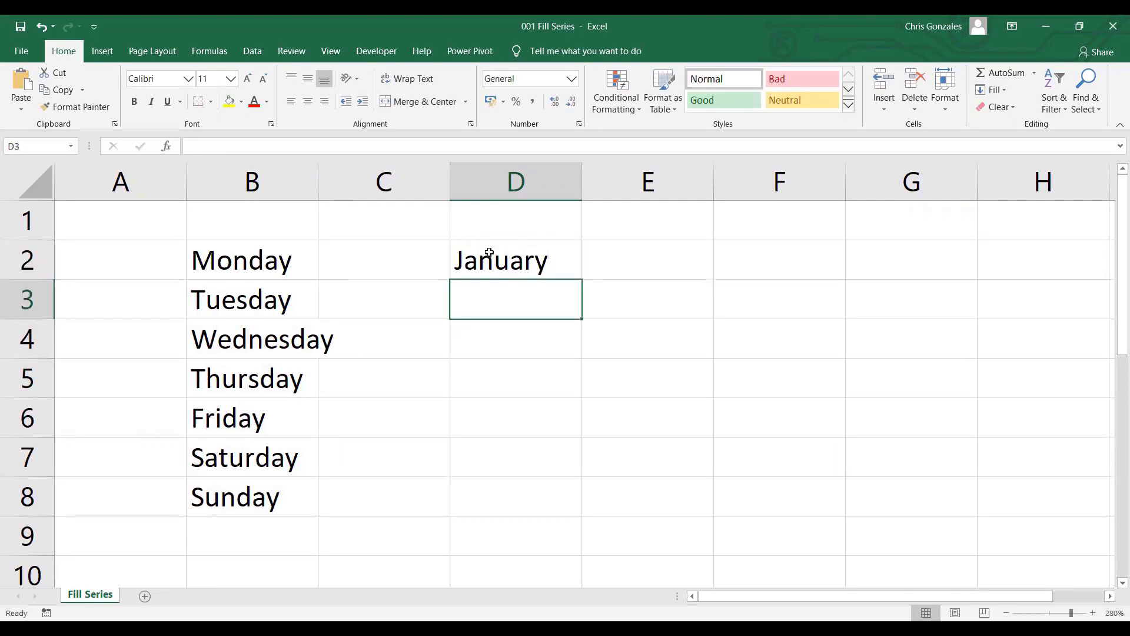
pyautogui.click(489, 252)
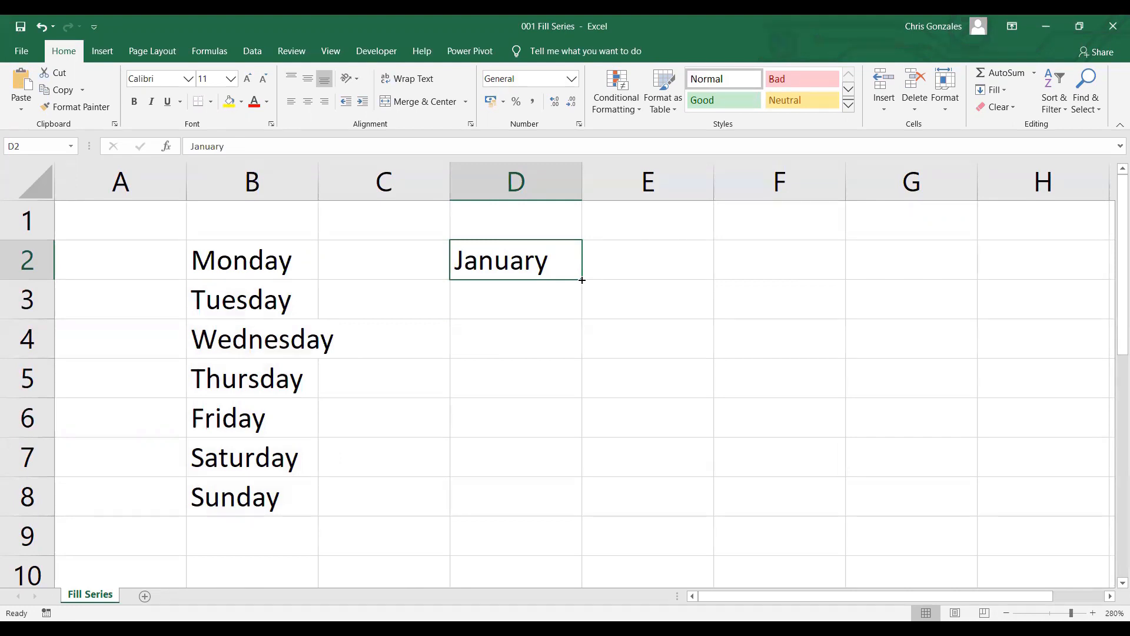
pyautogui.moveTo(582, 280); pyautogui.dragTo(573, 595)
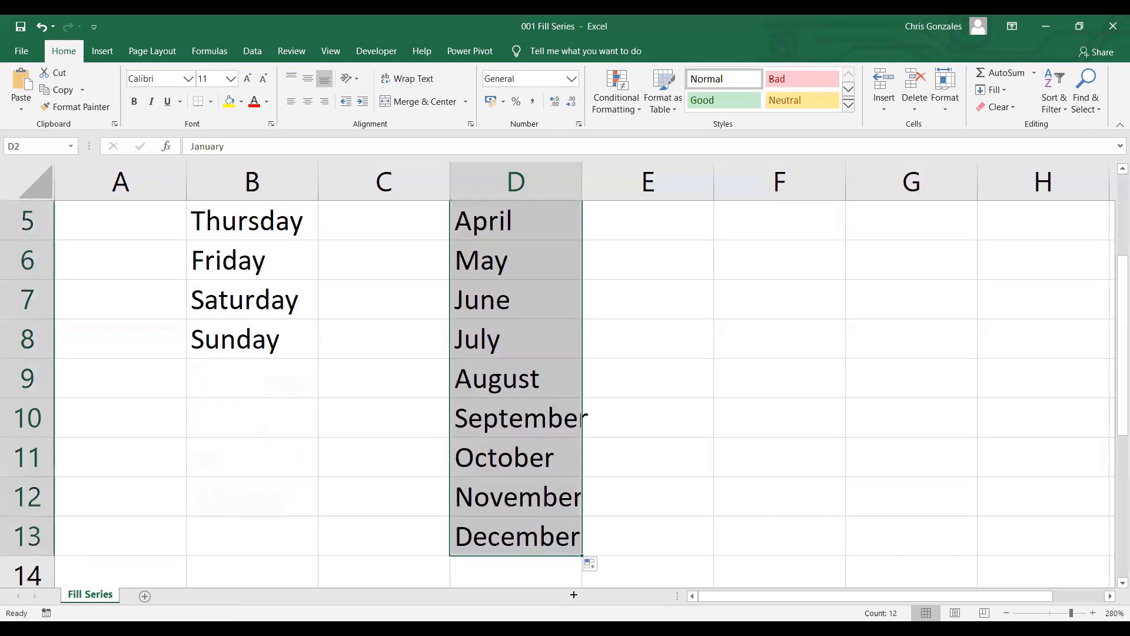
# Enter 1 in F2 and copy it down with the fill handle through F8
pyautogui.hotkey('ctrl', 'Down')
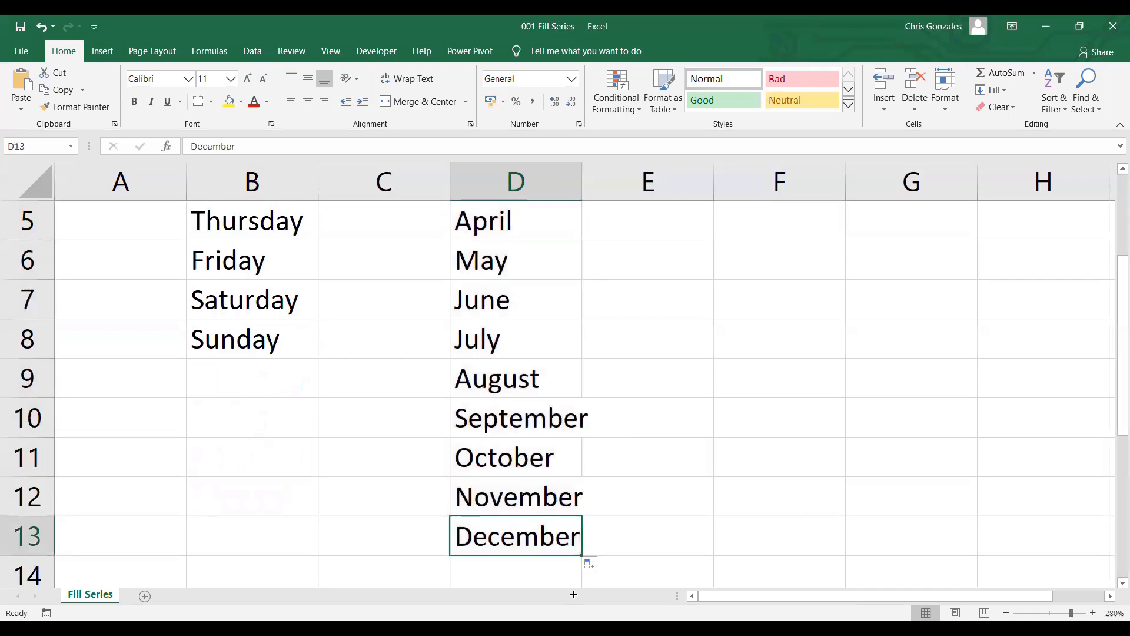
pyautogui.press('Up')
pyautogui.hotkey('ctrl', 'Up')
pyautogui.hotkey('ctrl', 'Up')
pyautogui.press('Down')
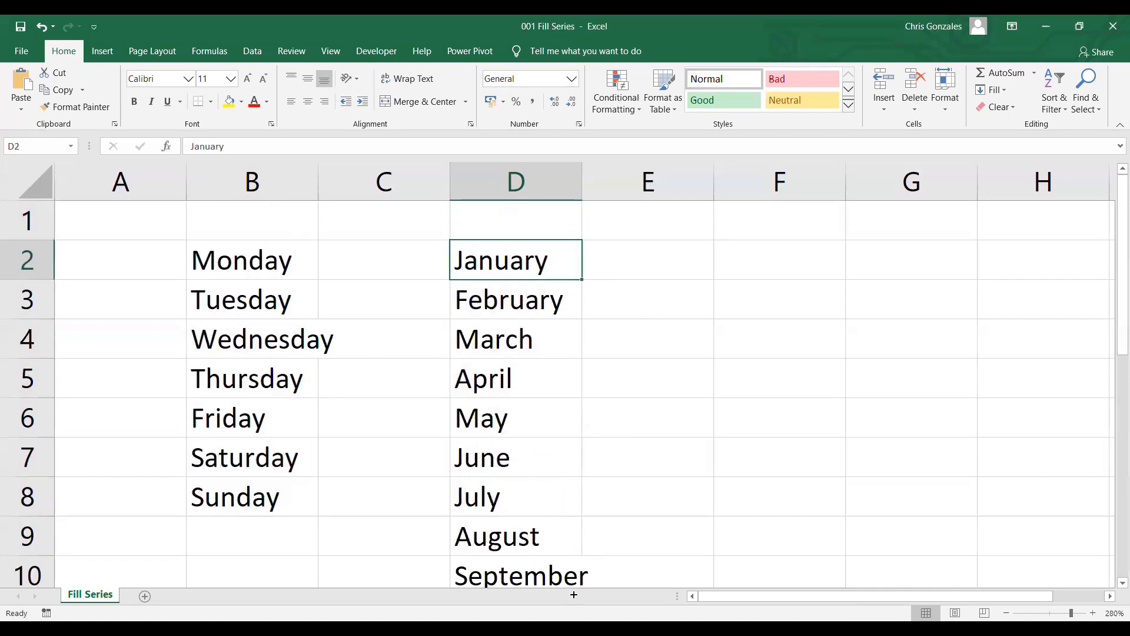
pyautogui.press('Right')
pyautogui.press('Right')
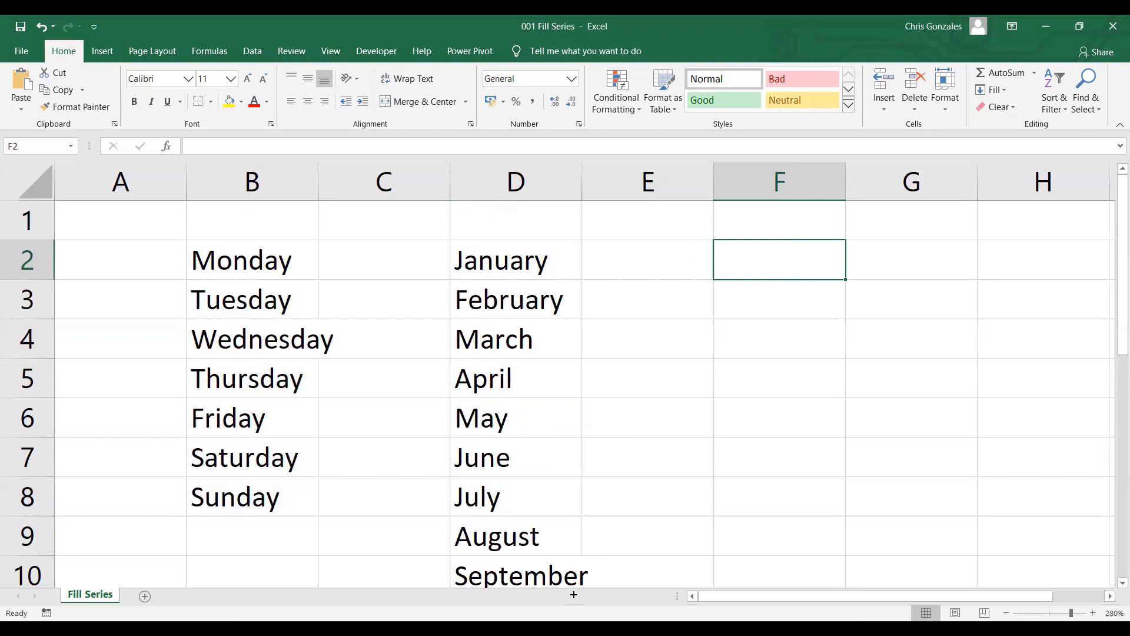
pyautogui.write('1')
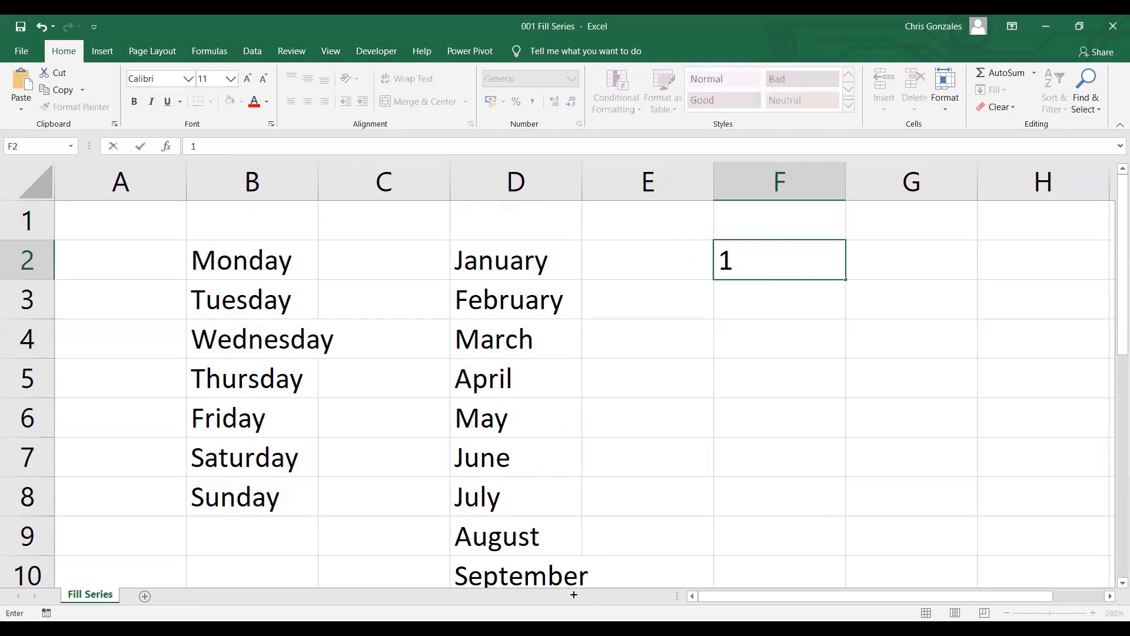
pyautogui.press('Return')
pyautogui.click(818, 271)
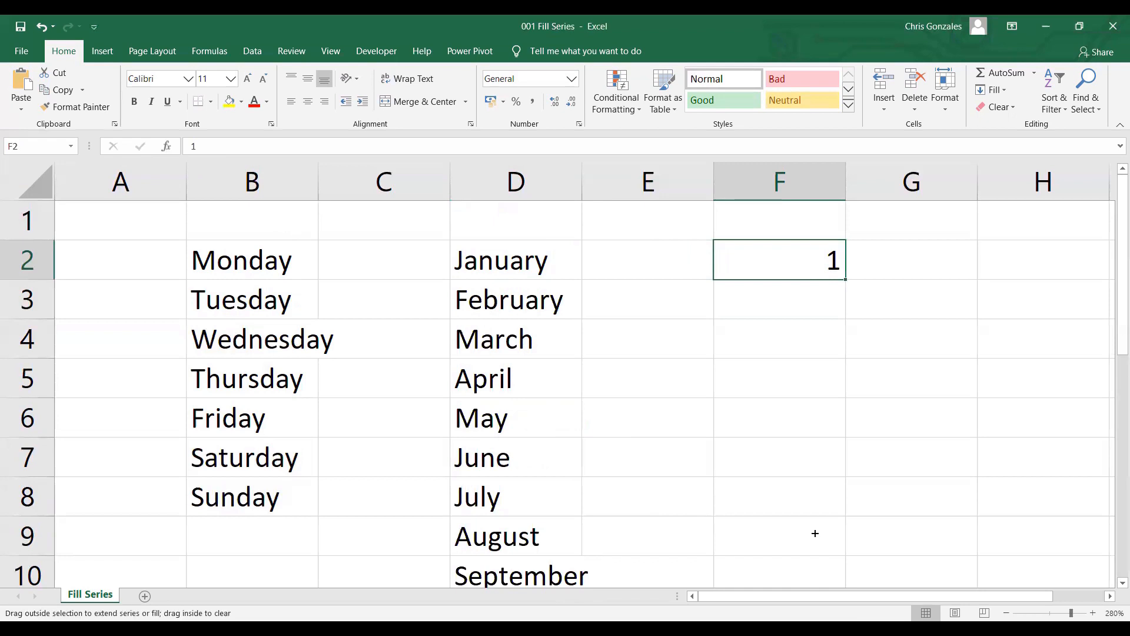
pyautogui.moveTo(815, 533); pyautogui.dragTo(813, 532)
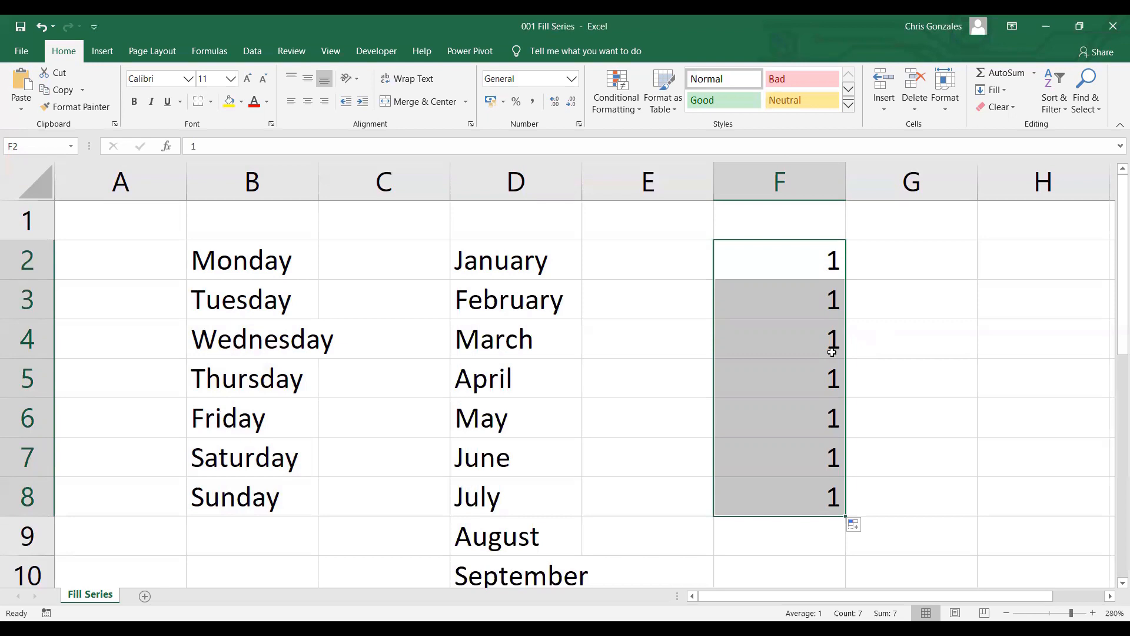
# Enter 1 in H2 and 2 in H3, and extend the pair as a series down to 8 in H9
pyautogui.click(1027, 247)
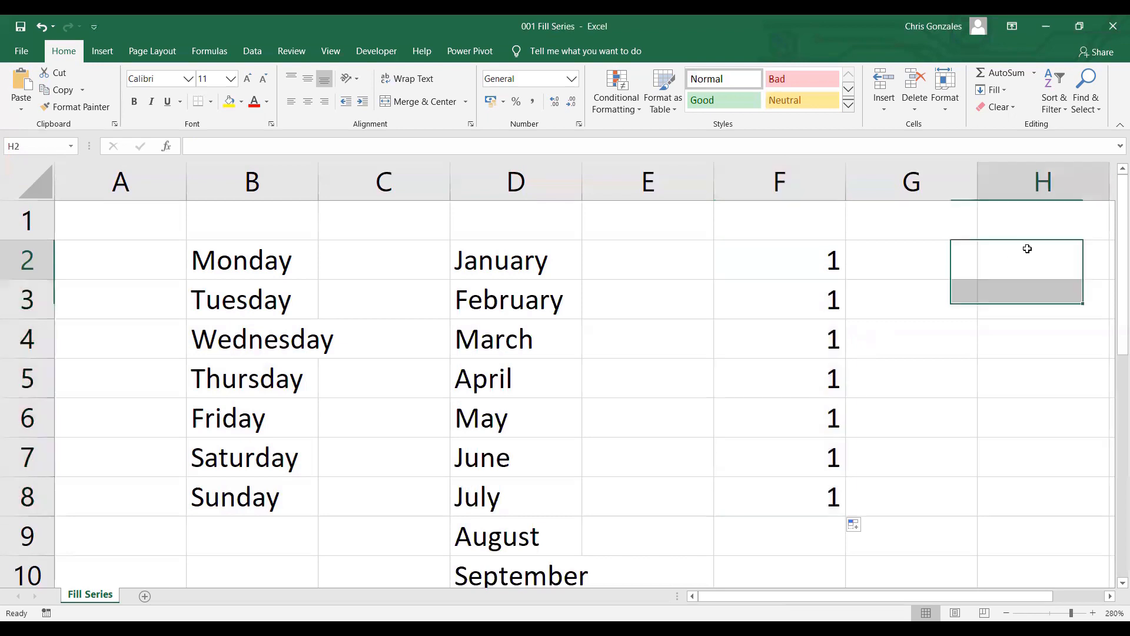
pyautogui.press('Right')
pyautogui.press('Left')
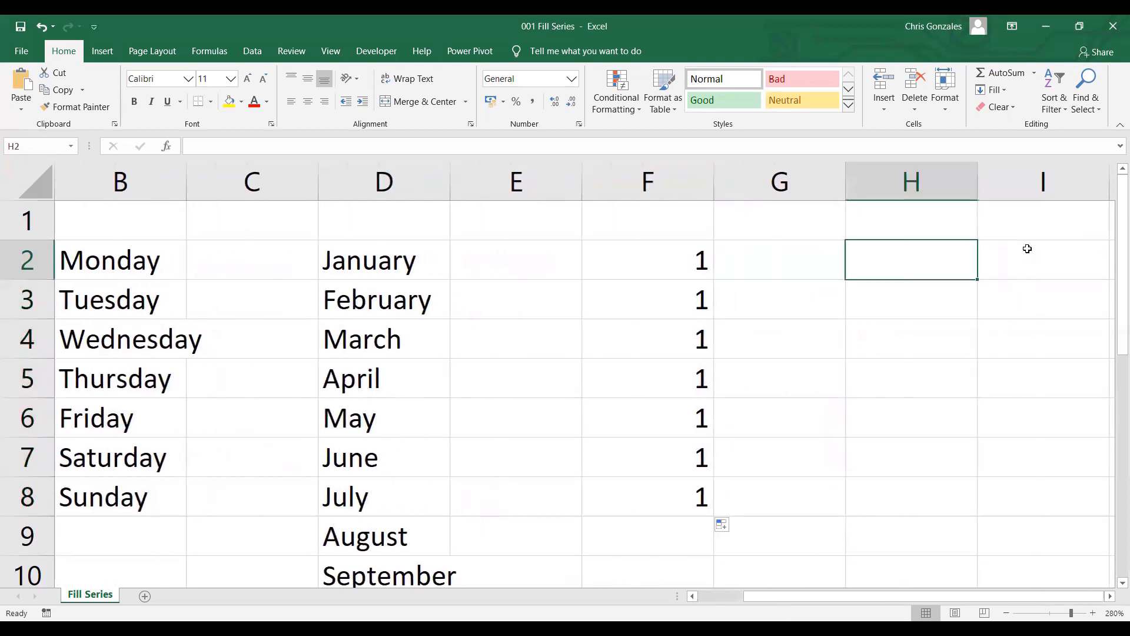
pyautogui.write('1')
pyautogui.press('Return')
pyautogui.write('2')
pyautogui.press('Return')
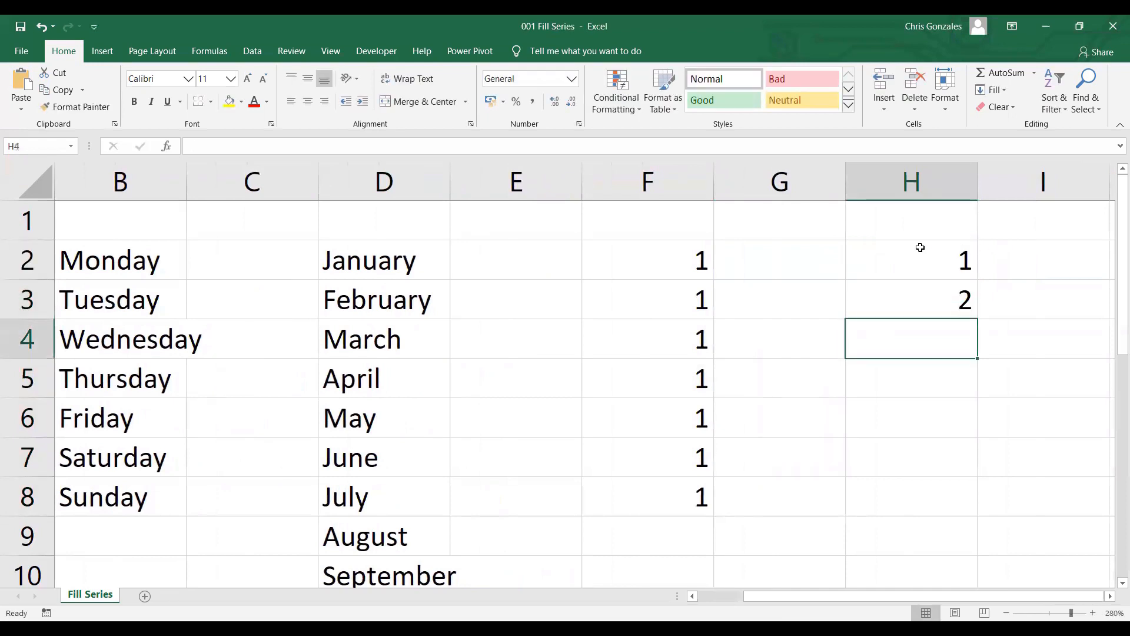
pyautogui.moveTo(921, 247); pyautogui.dragTo(911, 306)
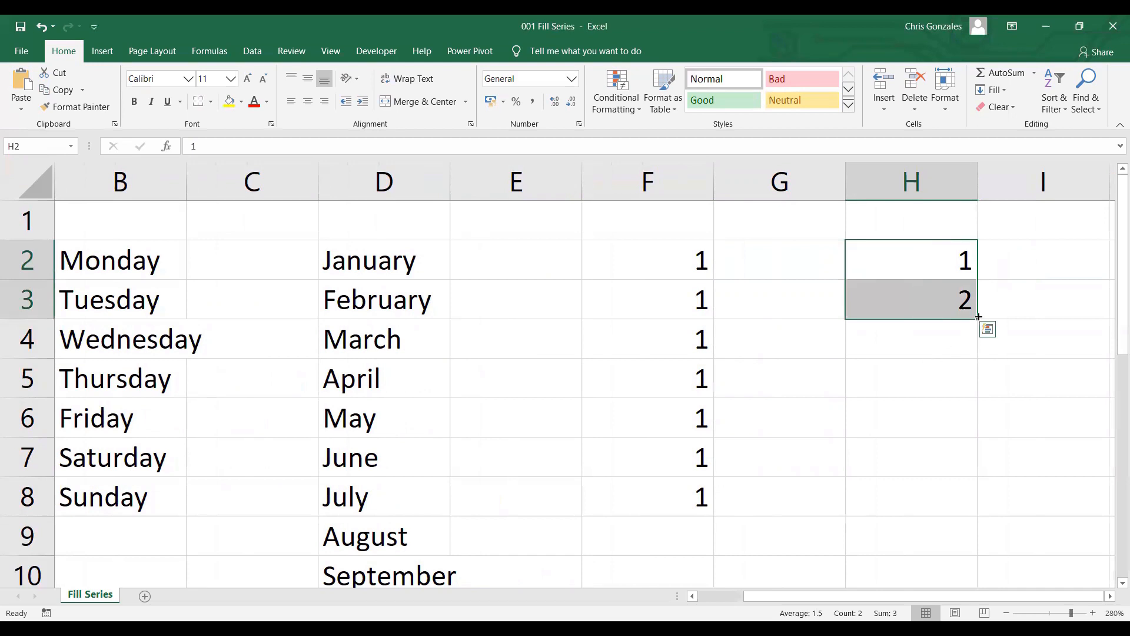
pyautogui.moveTo(978, 317); pyautogui.dragTo(940, 554)
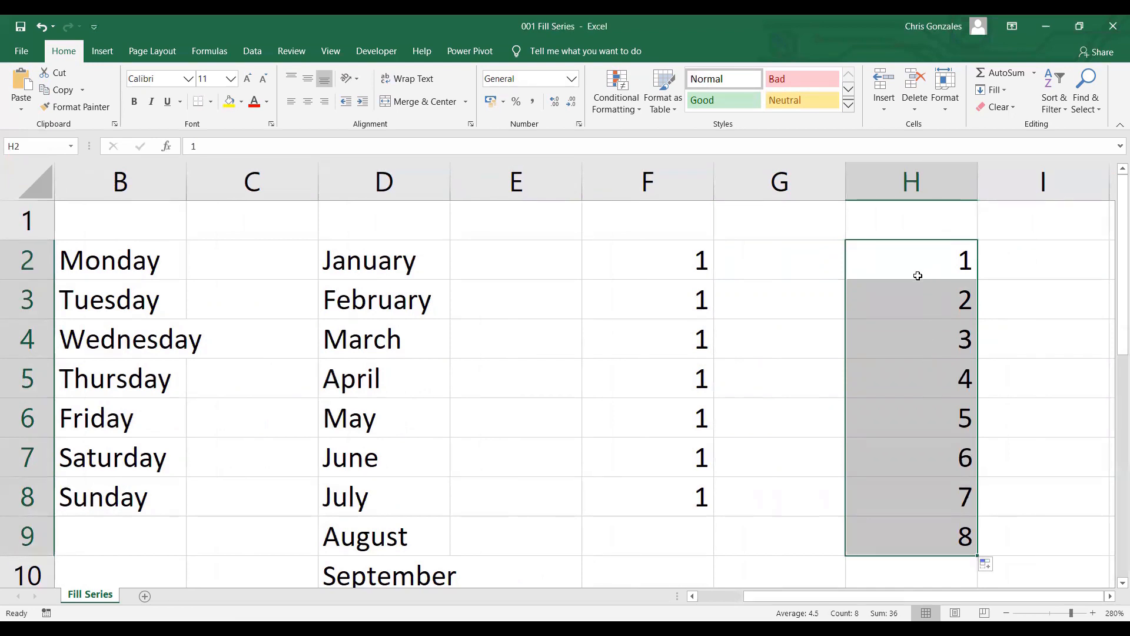
# Enter 1000 in J2 and 2000 in J3, and extend the pair as a series down to 8000 in J9
pyautogui.moveTo(916, 267); pyautogui.dragTo(917, 292)
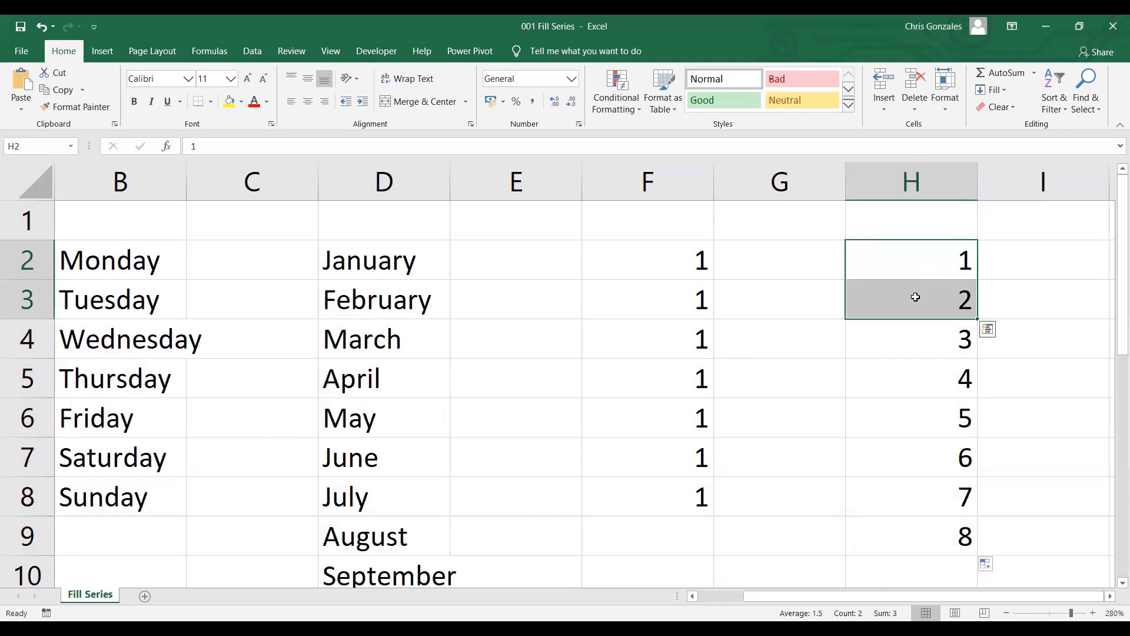
pyautogui.press('Right')
pyautogui.press('Right')
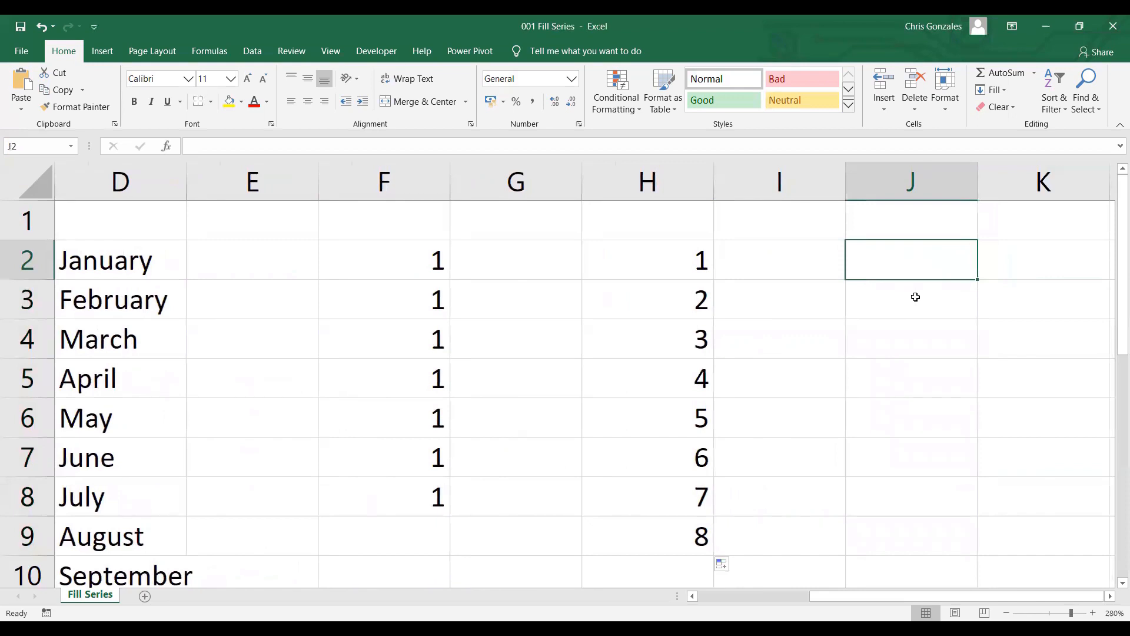
pyautogui.write('1000')
pyautogui.press('Return')
pyautogui.write('2000')
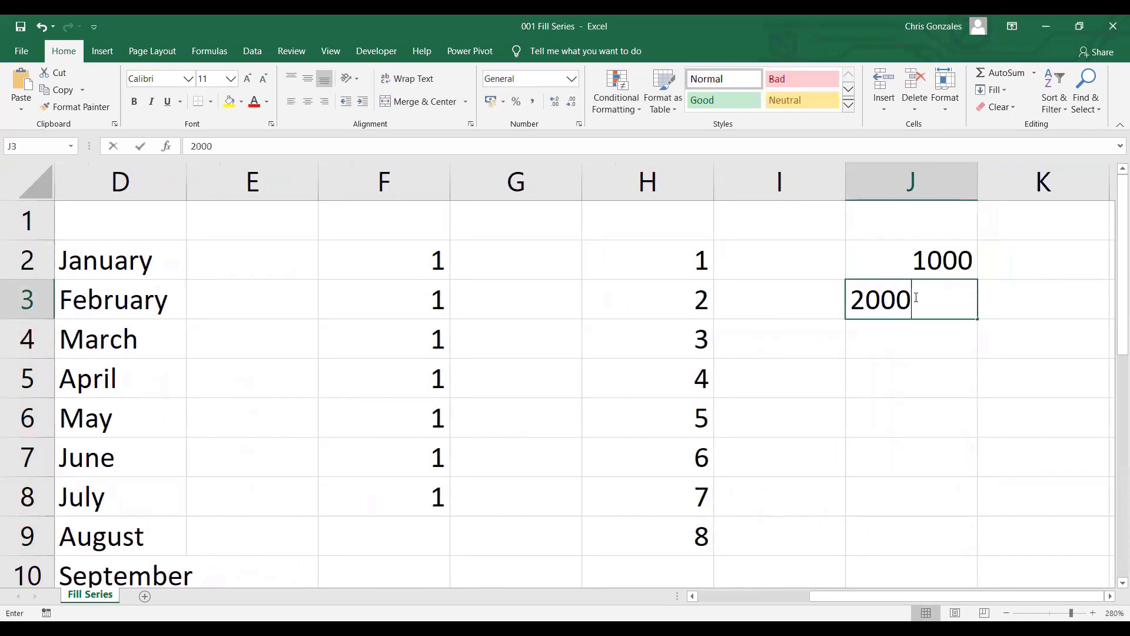
pyautogui.press('Return')
pyautogui.click(951, 269)
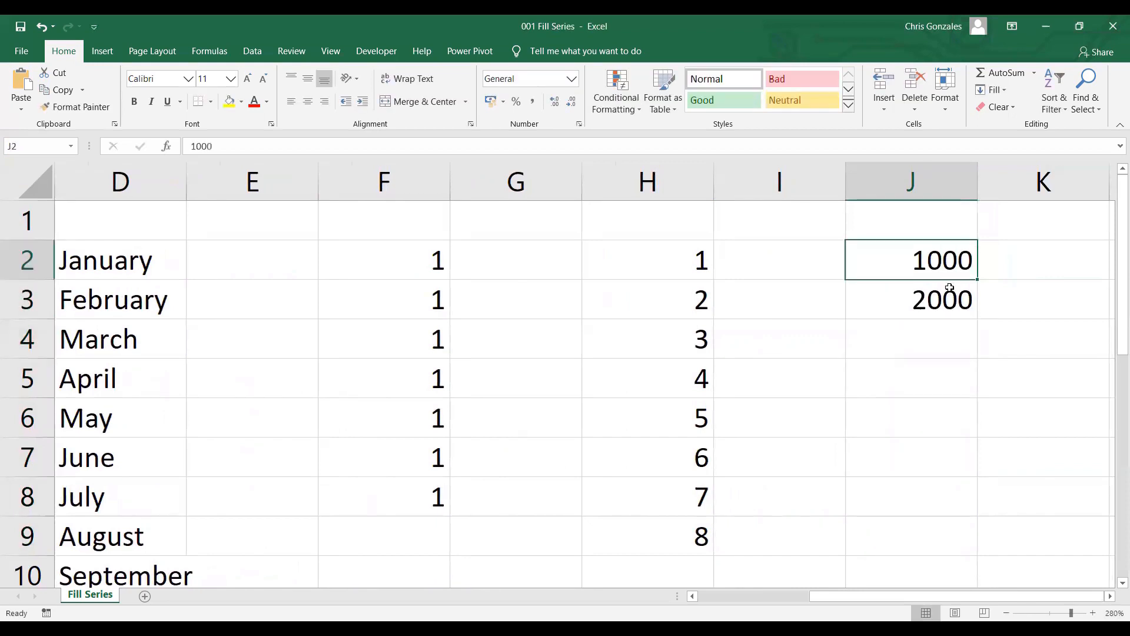
pyautogui.moveTo(949, 288); pyautogui.dragTo(975, 345)
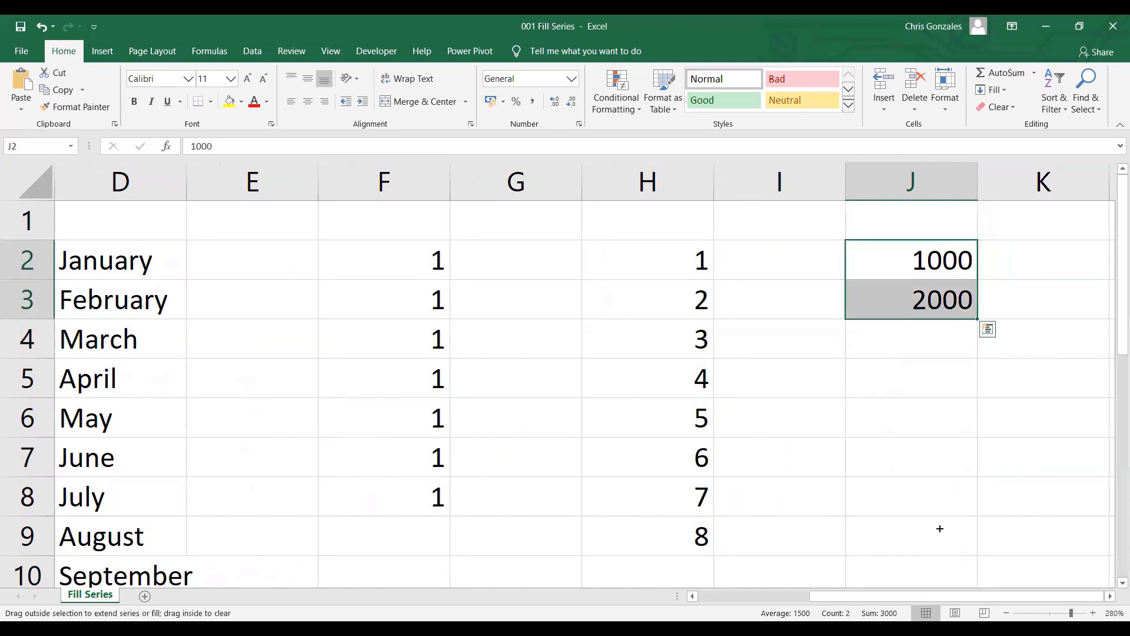
pyautogui.moveTo(938, 563); pyautogui.dragTo(937, 561)
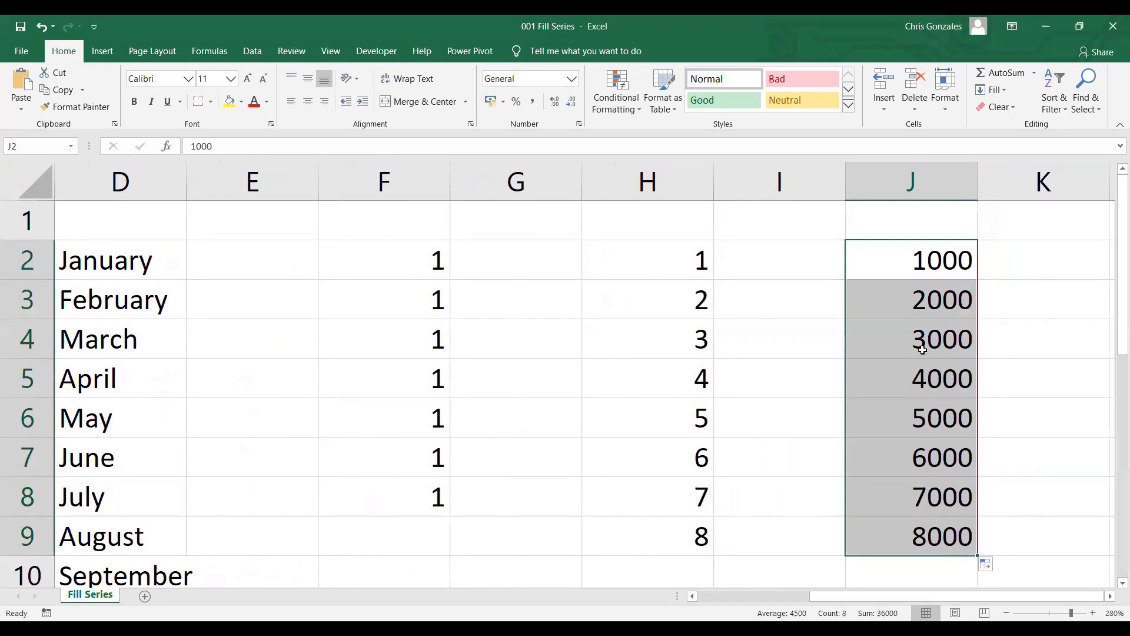
# Enter 1 in L2 as the starting value of another series and select that cell
pyautogui.click(930, 266)
pyautogui.press('Right')
pyautogui.press('Right')
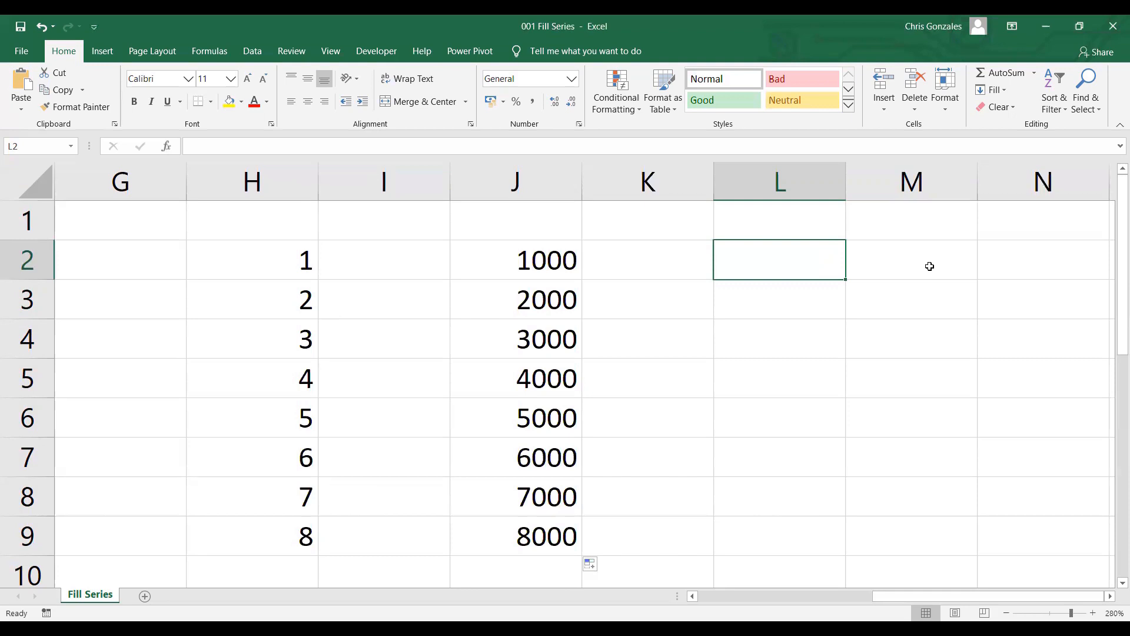
pyautogui.write('1')
pyautogui.press('Return')
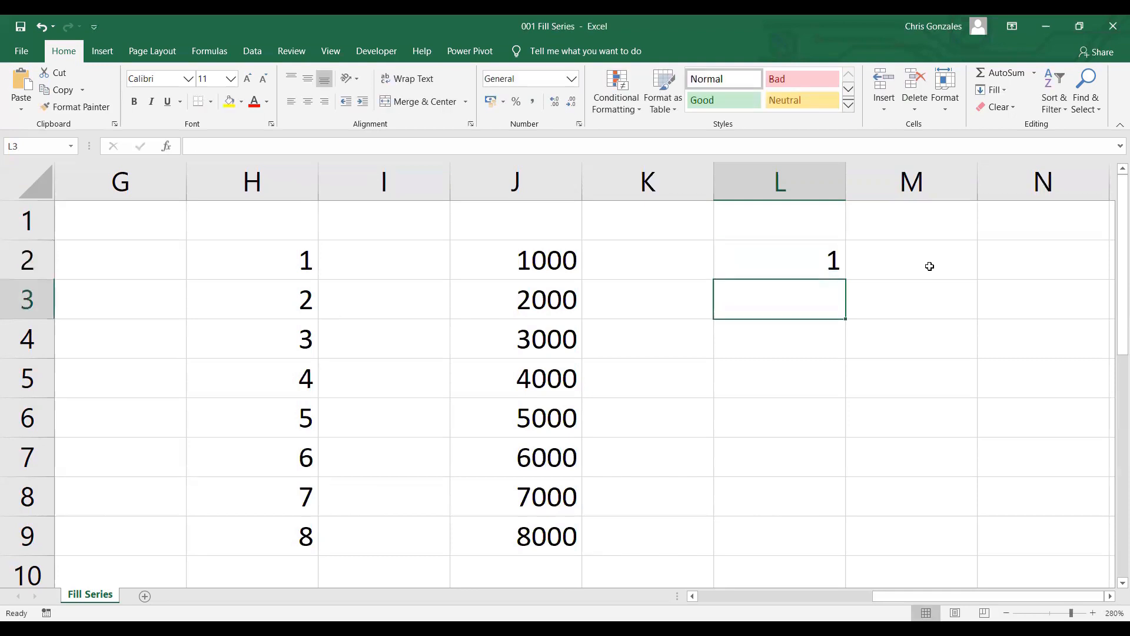
pyautogui.click(764, 262)
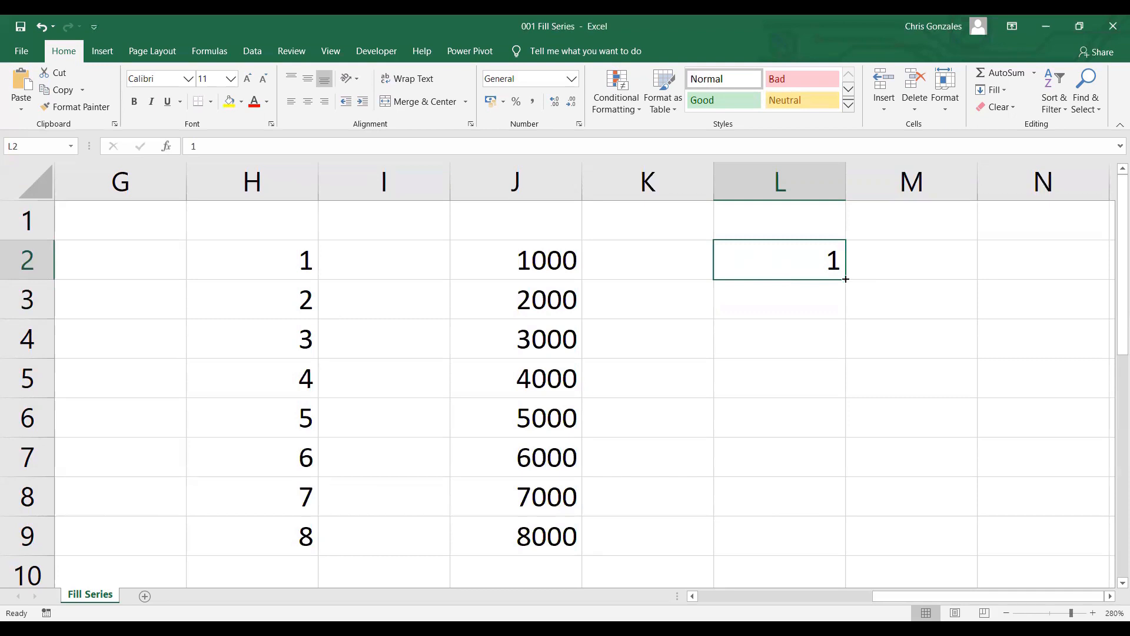
pyautogui.moveTo(846, 279)
pyautogui.mouseDown()
pyautogui.moveTo(836, 312)
pyautogui.moveTo(826, 282)
pyautogui.mouseUp()
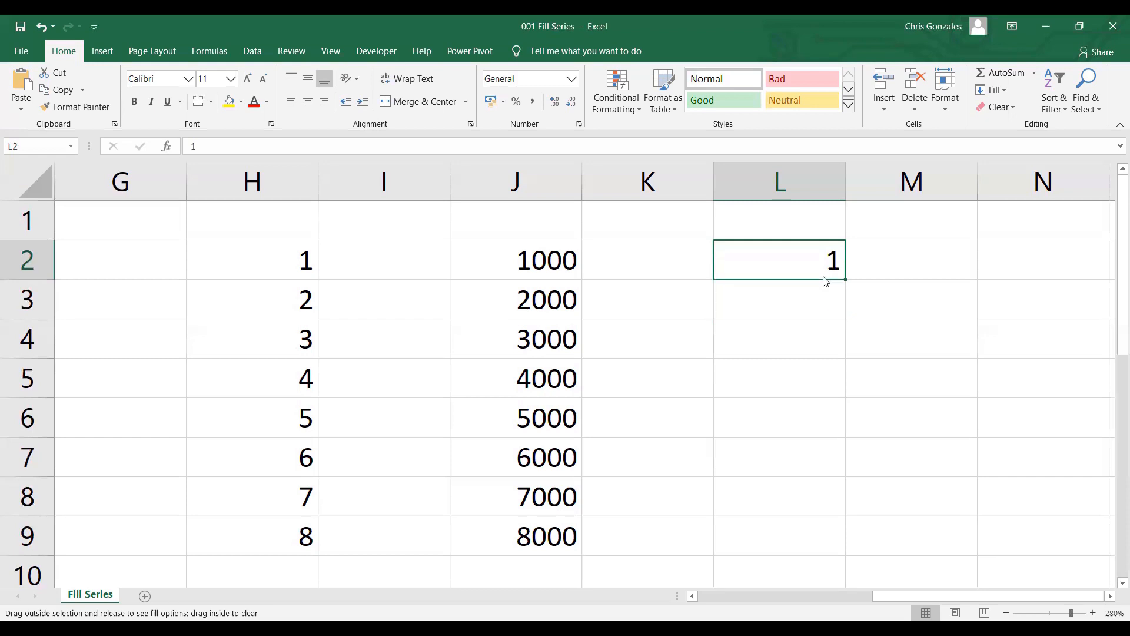
pyautogui.moveTo(826, 282); pyautogui.dragTo(825, 281)
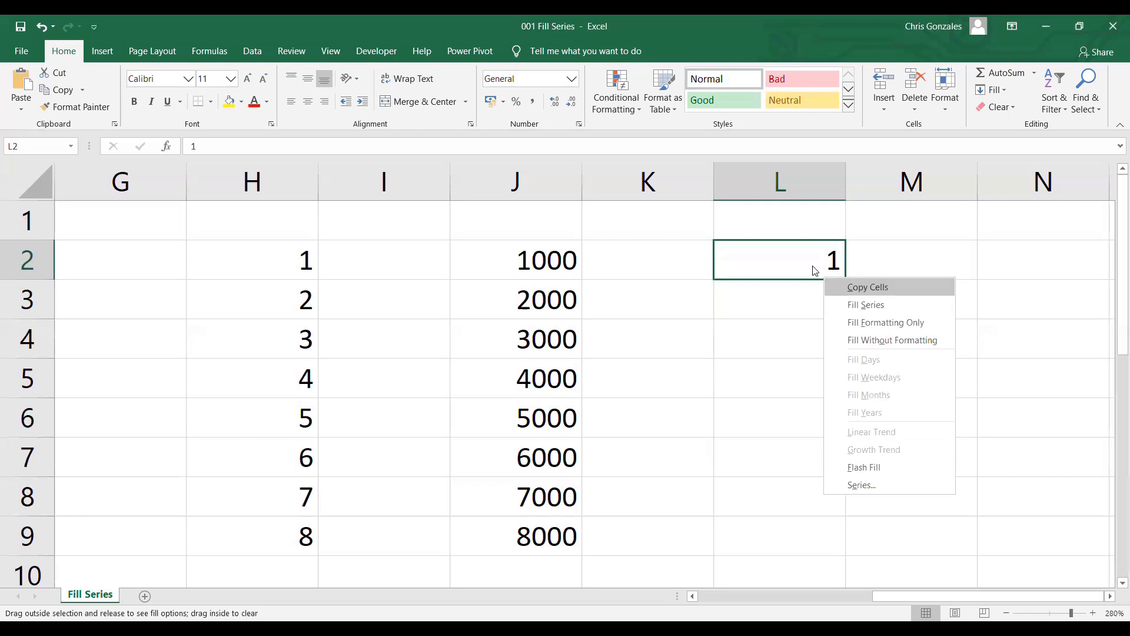
pyautogui.click(812, 266)
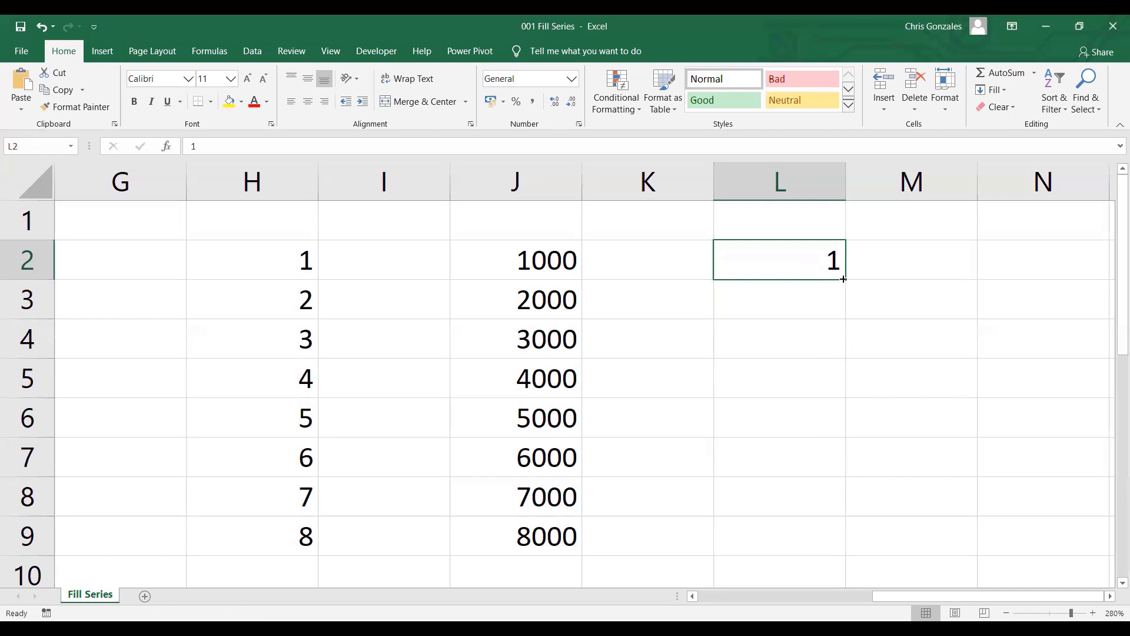
# Fill a linear series down column L from L2 with stop value 10000, and go to its last cell
pyautogui.moveTo(843, 279)
pyautogui.mouseDown()
pyautogui.moveTo(843, 312)
pyautogui.moveTo(831, 276)
pyautogui.mouseUp()
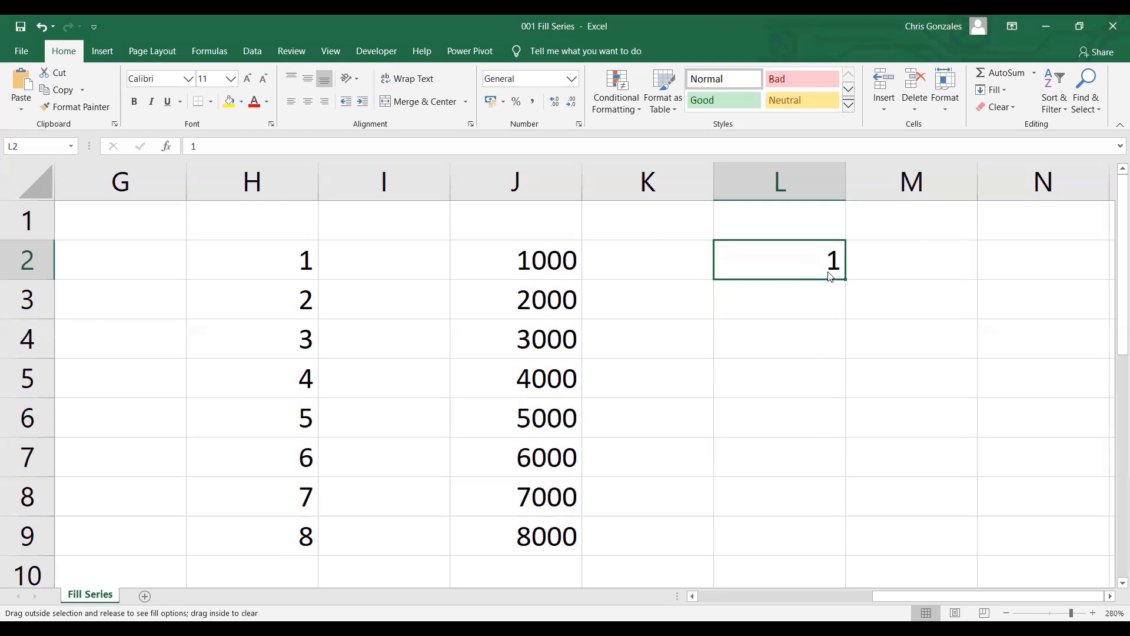
pyautogui.moveTo(830, 276); pyautogui.dragTo(831, 277)
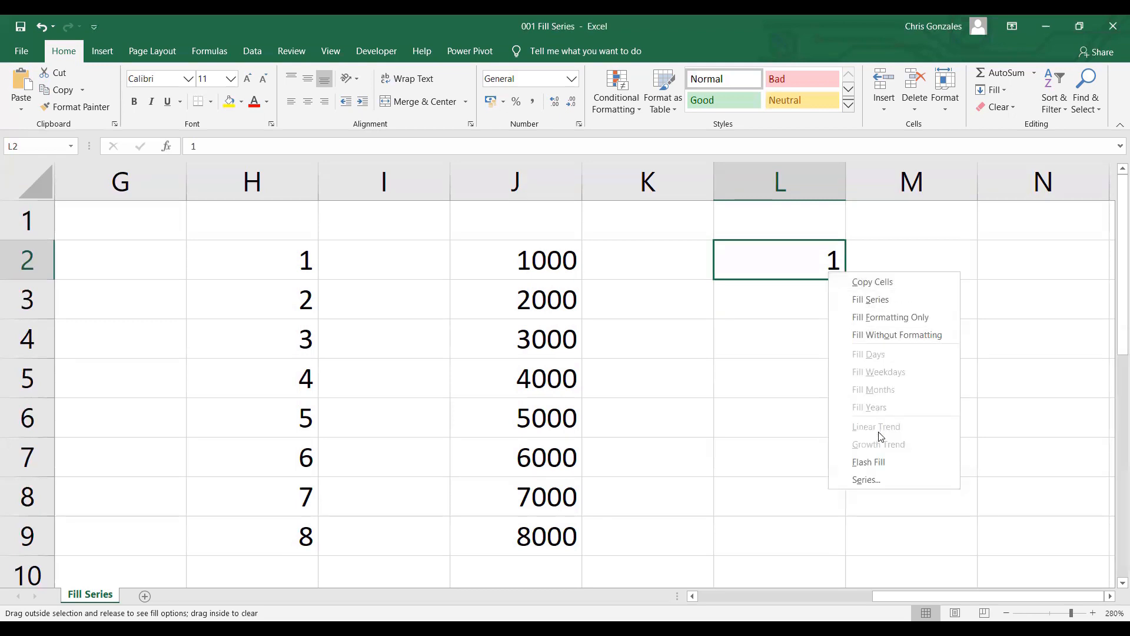
pyautogui.click(866, 480)
pyautogui.moveTo(905, 208); pyautogui.dragTo(922, 203)
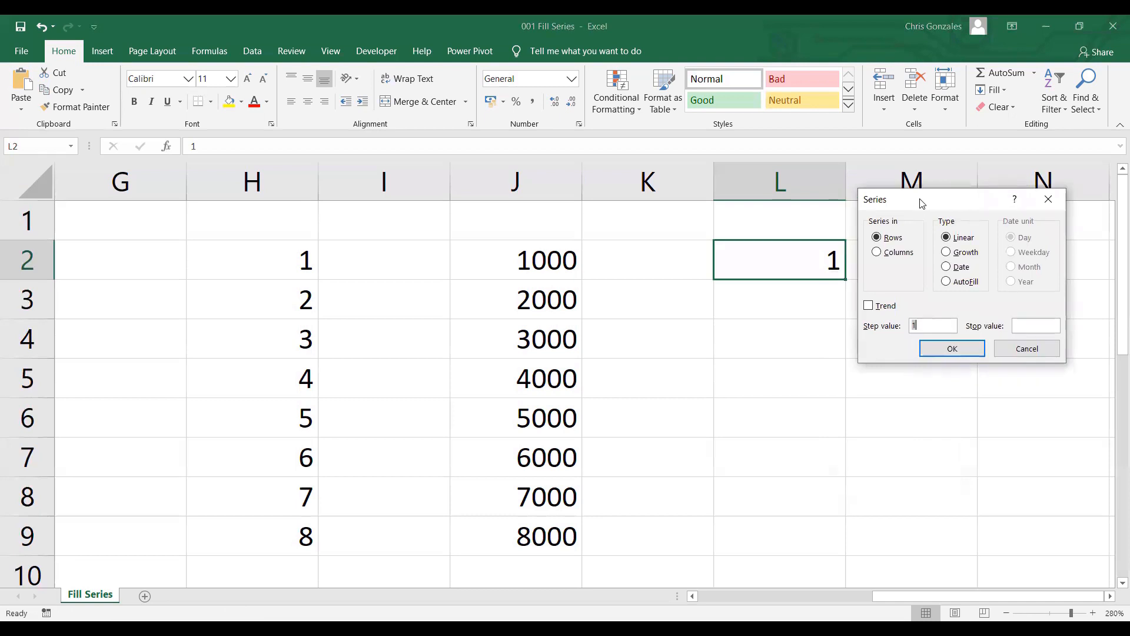
pyautogui.click(877, 253)
pyautogui.click(1031, 328)
pyautogui.write('10000')
pyautogui.click(974, 348)
pyautogui.press('Down')
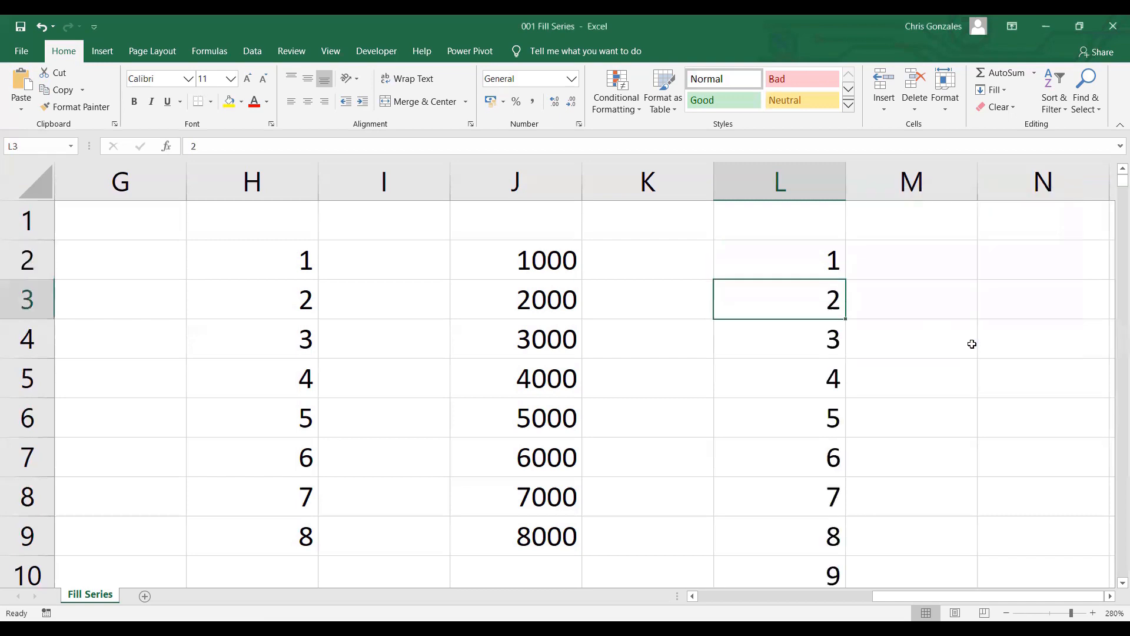
pyautogui.hotkey('ctrl', 'Down')
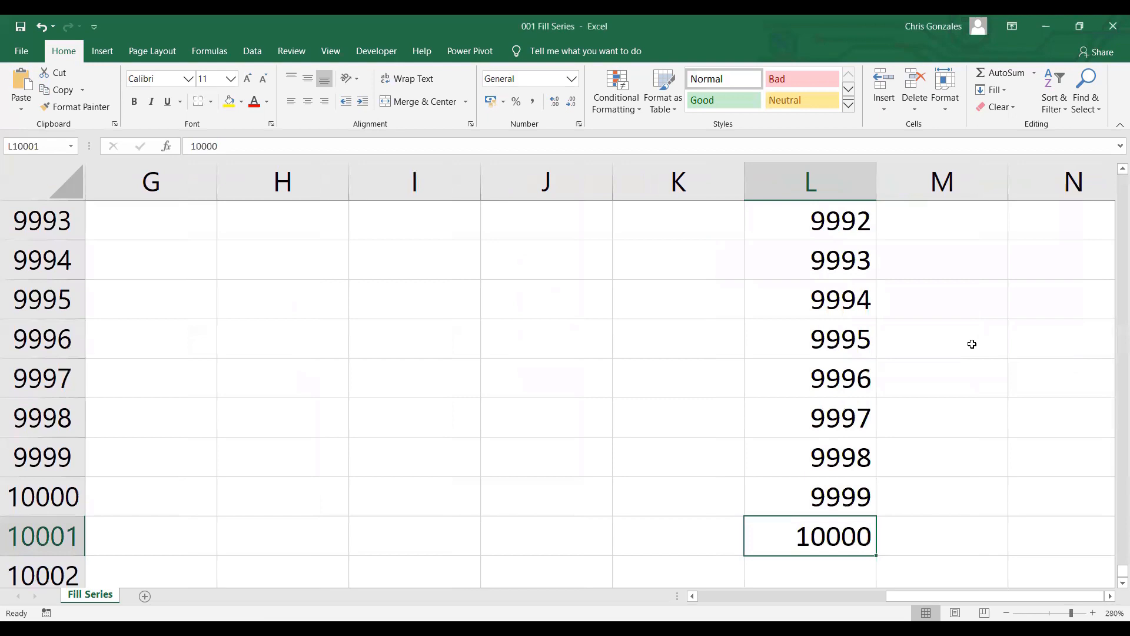
# Return to the top of the sheet and enter the date 01/01/2021 in N2 as the start of a date series
pyautogui.press('Up')
pyautogui.hotkey('ctrl', 'Up')
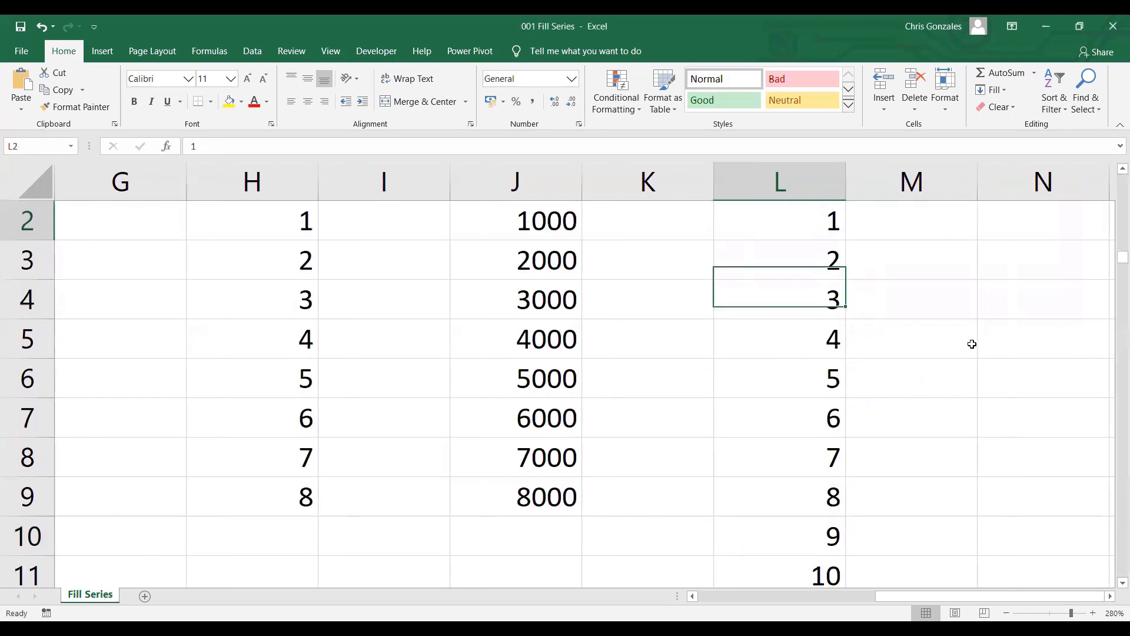
pyautogui.press('Right')
pyautogui.press('Right')
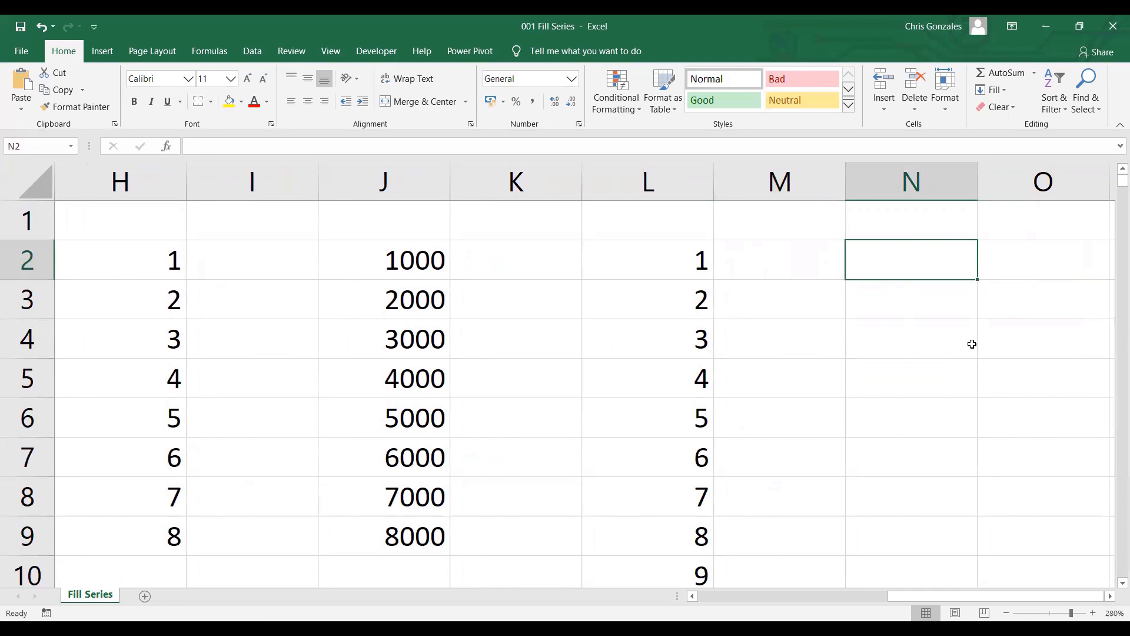
pyautogui.write('1/')
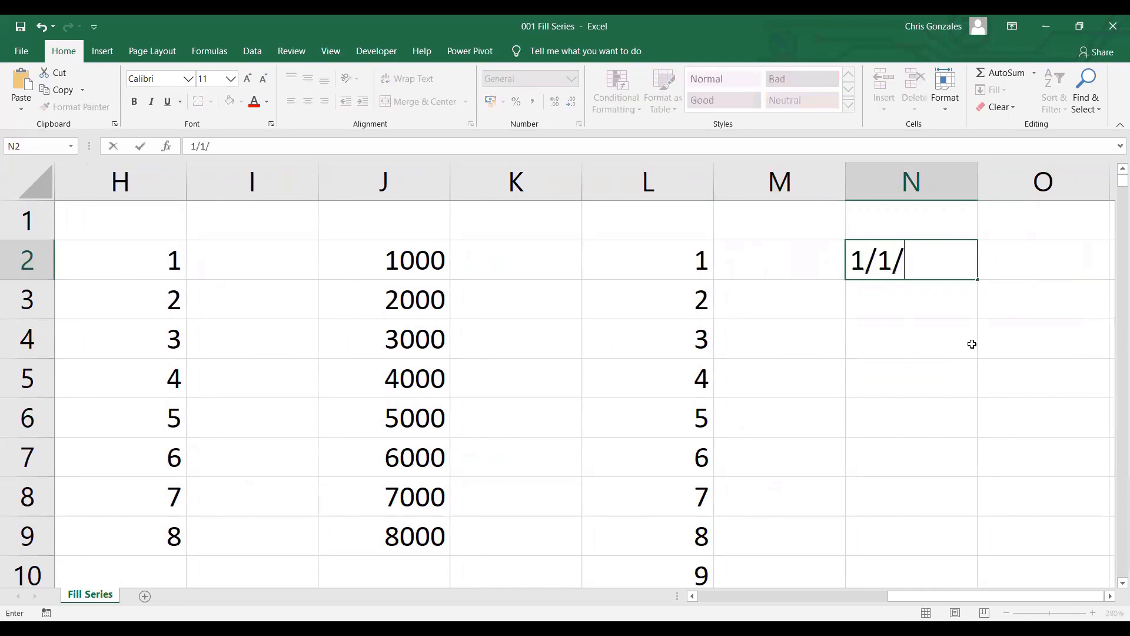
pyautogui.write('01/2021')
pyautogui.press('Return')
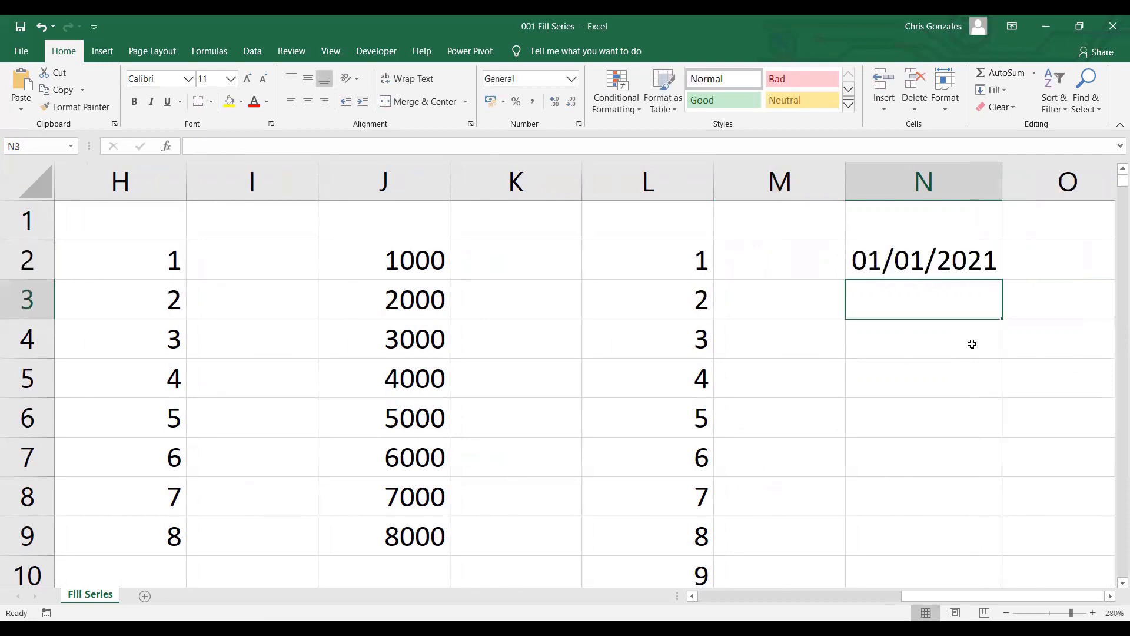
# Fill a date series by day down column N from N2, using step value 1 and stop value 12/31/2021
pyautogui.click(1009, 265)
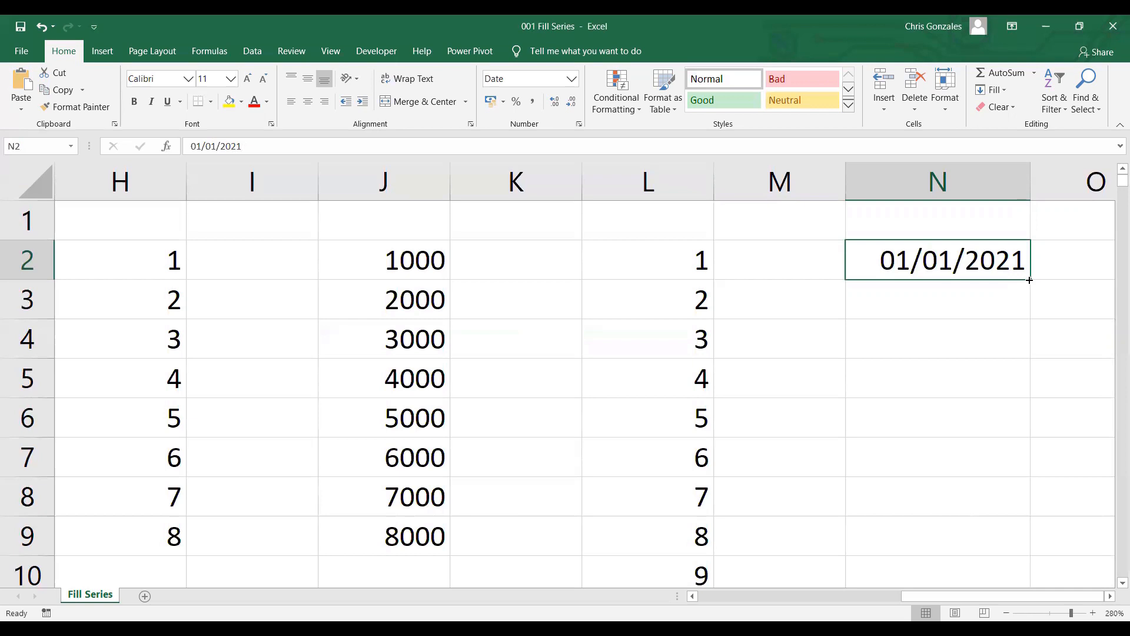
pyautogui.moveTo(1029, 279)
pyautogui.mouseDown()
pyautogui.moveTo(1025, 308)
pyautogui.moveTo(1025, 280)
pyautogui.mouseUp()
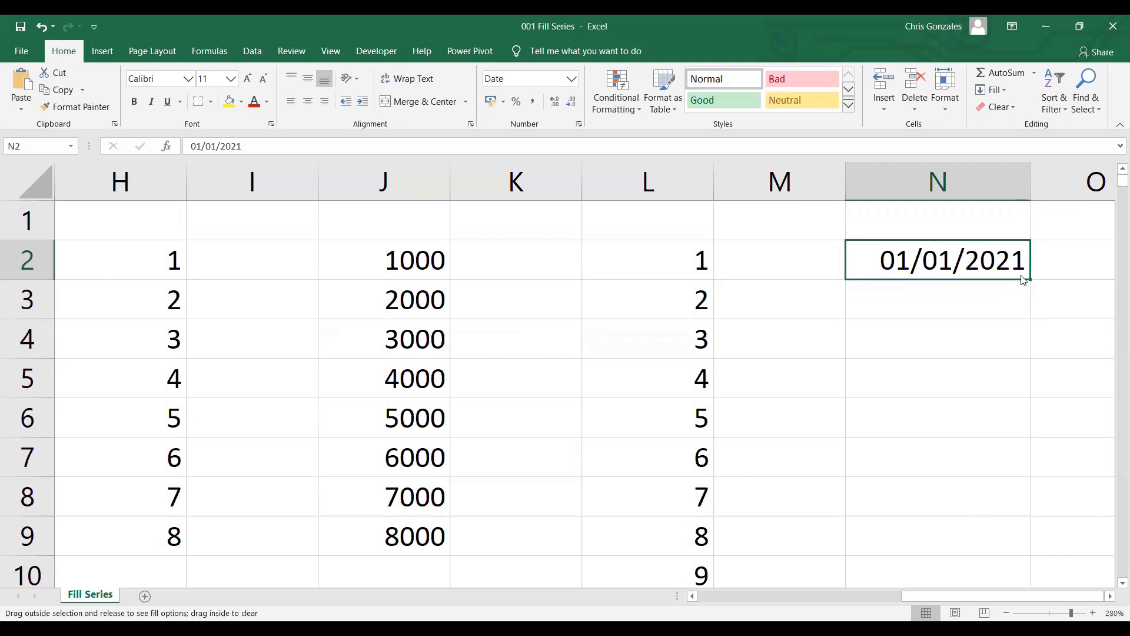
pyautogui.moveTo(1024, 281); pyautogui.dragTo(1025, 280)
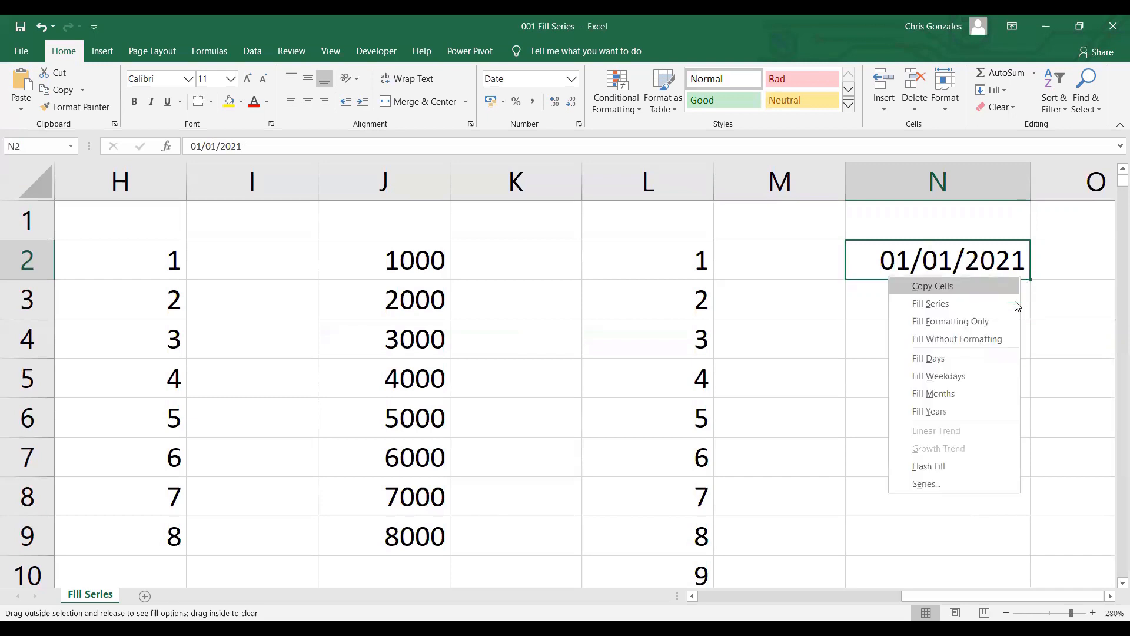
pyautogui.click(964, 484)
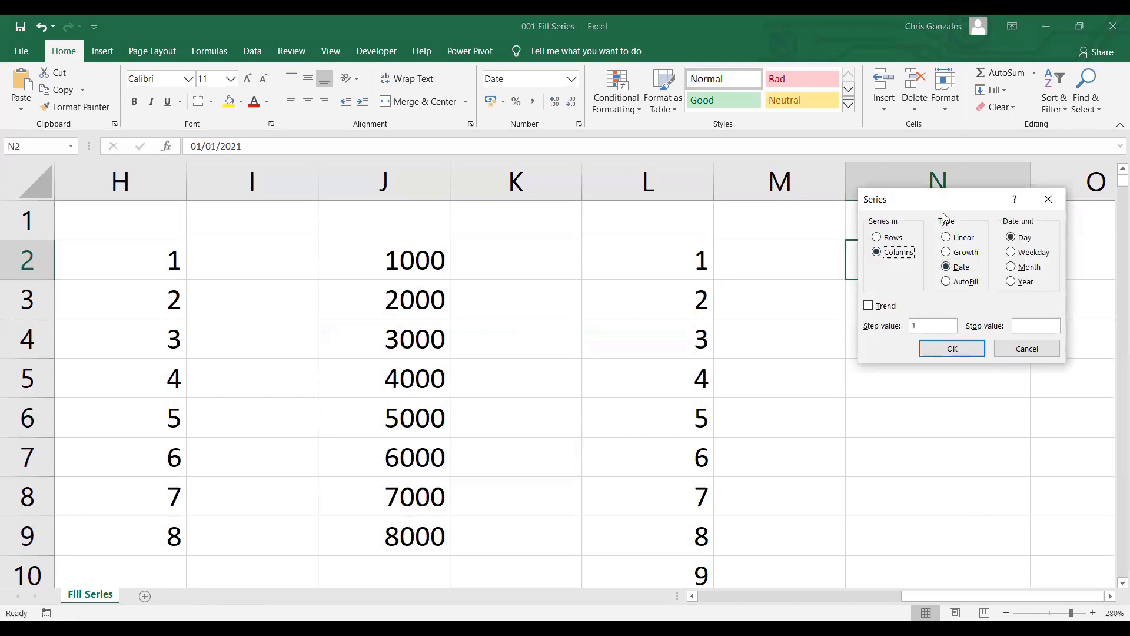
pyautogui.moveTo(932, 199); pyautogui.dragTo(695, 198)
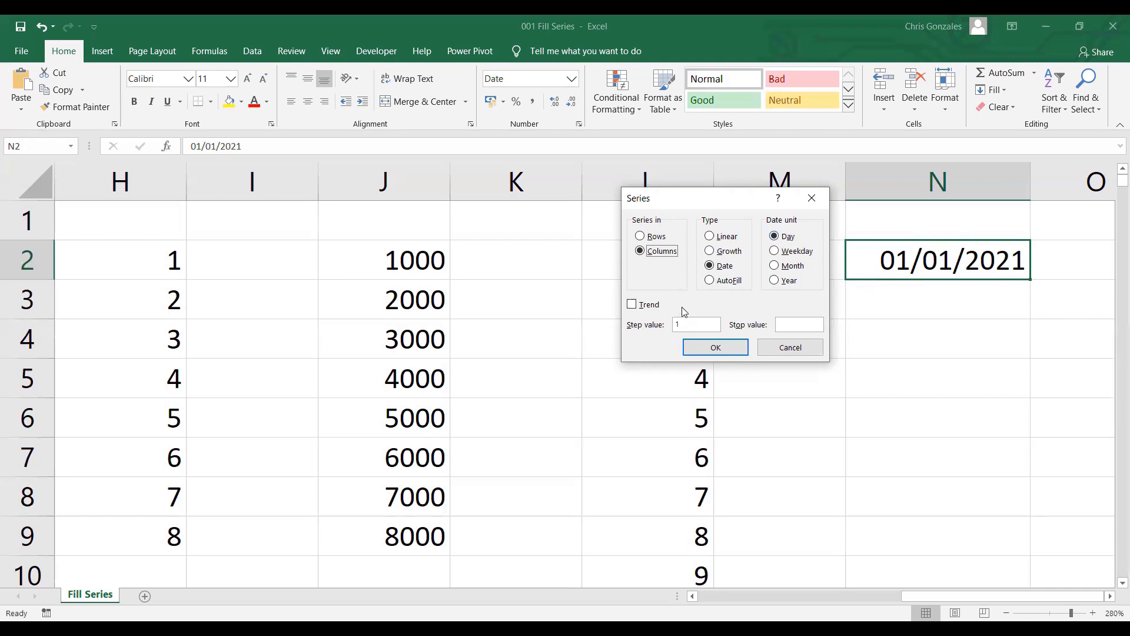
pyautogui.click(799, 320)
pyautogui.write('12/31/2021')
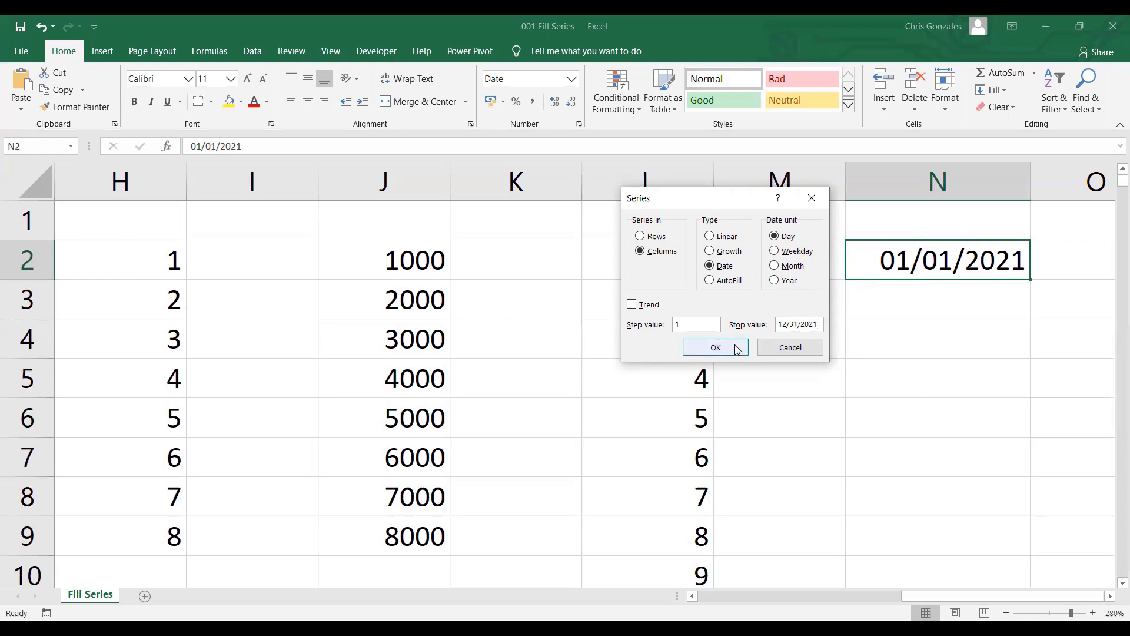
pyautogui.click(716, 347)
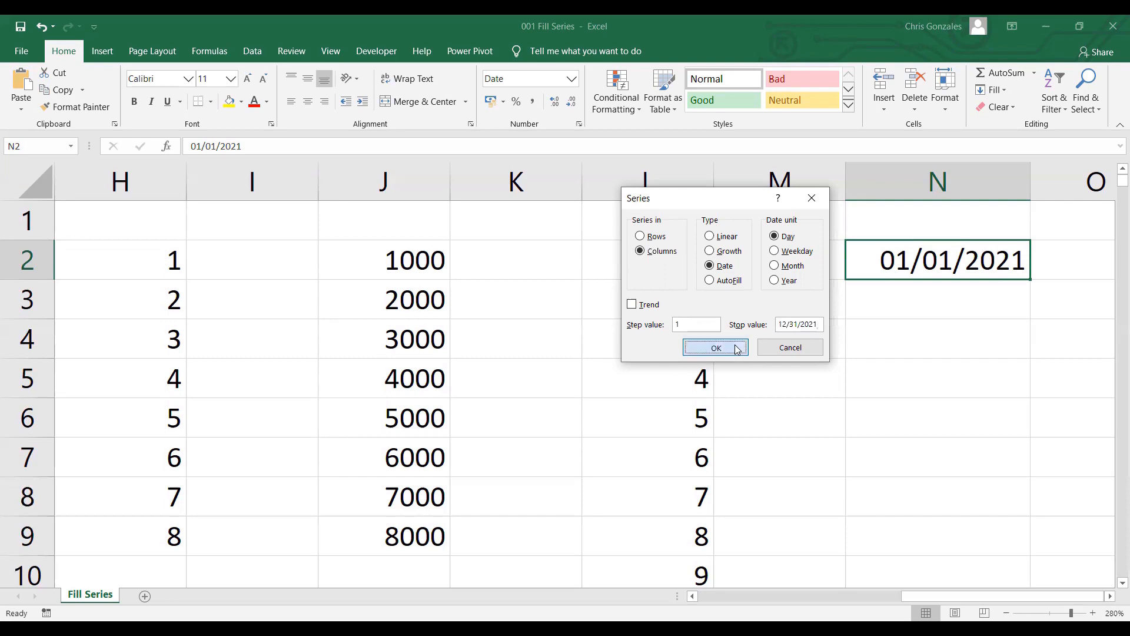
# Check the end of the date series in column N and return to its first cell, N2
pyautogui.click(940, 340)
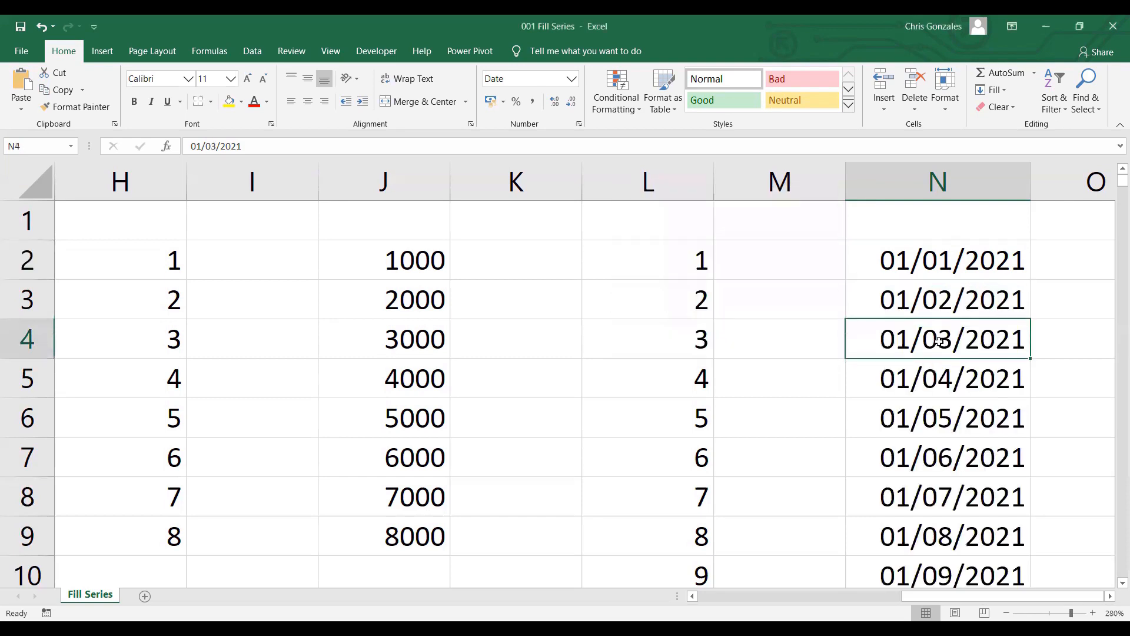
pyautogui.hotkey('ctrl', 'Down')
pyautogui.hotkey('ctrl', 'Up')
pyautogui.press('Up')
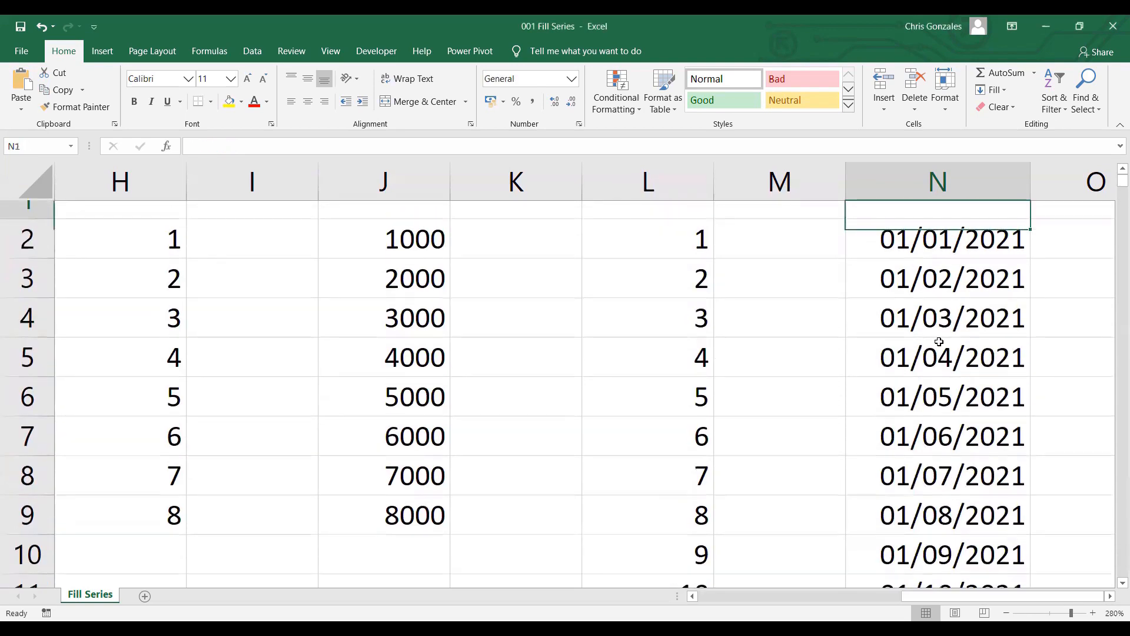
pyautogui.press('Down')
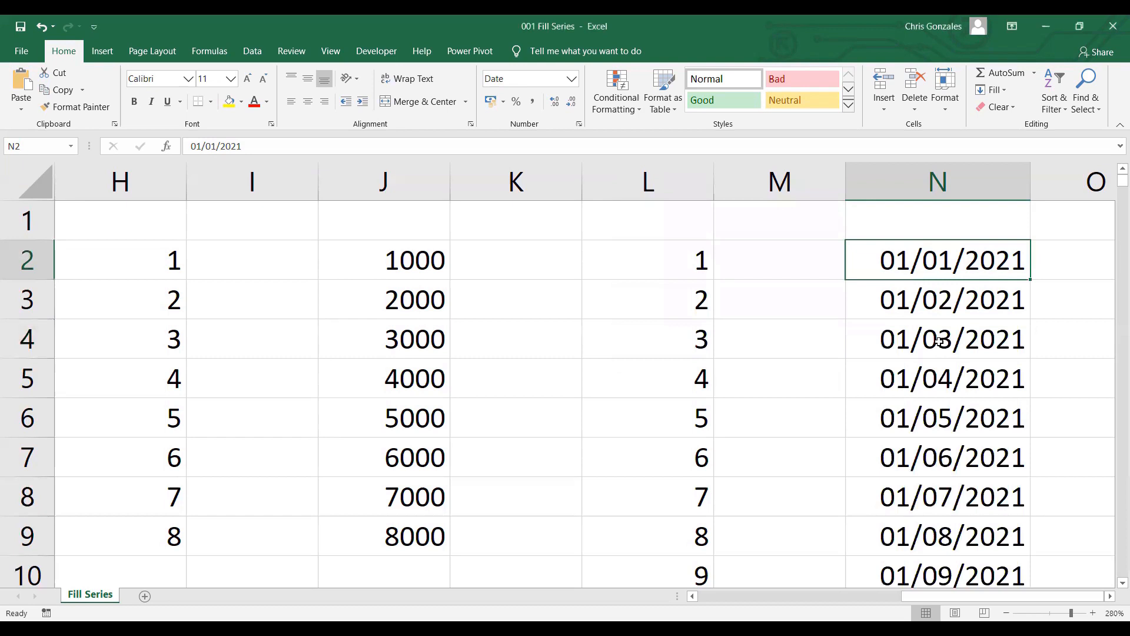